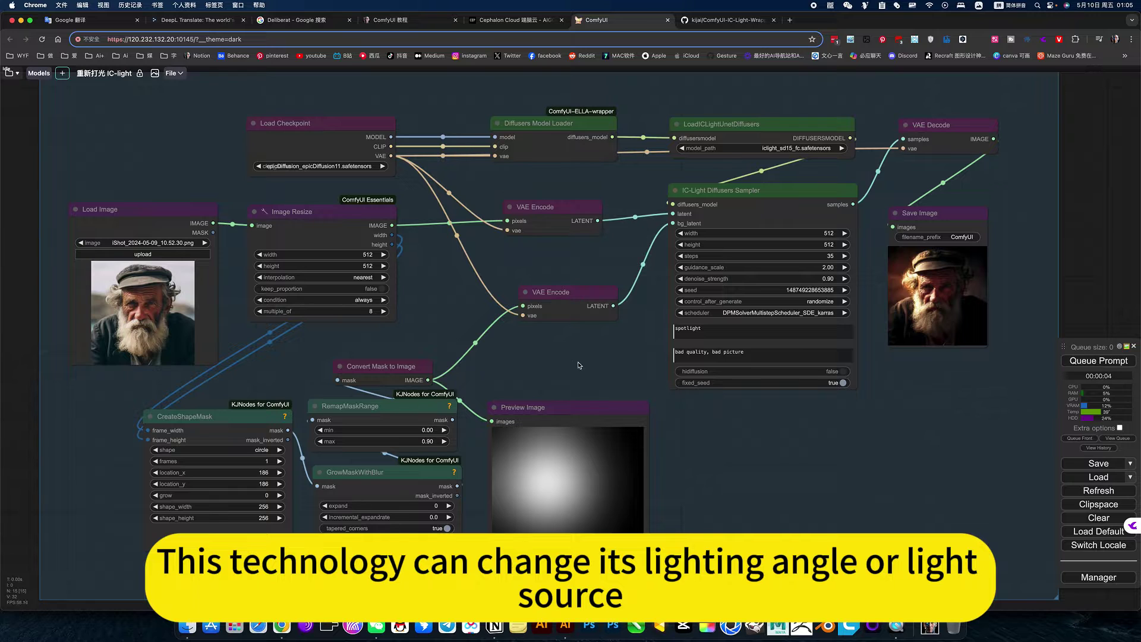
Step: Check the light-source mask shapes, keeping circle, and inspect the IC-Light Diffusers Sampler node
left_click_drag(577, 363, 573, 351)
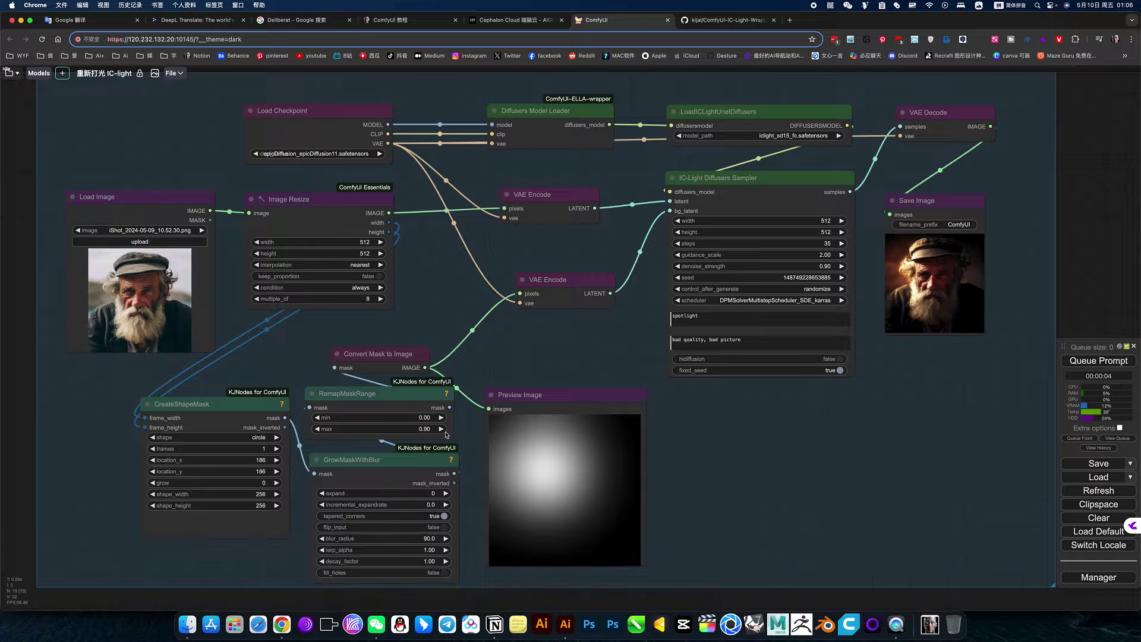
left_click(265, 438)
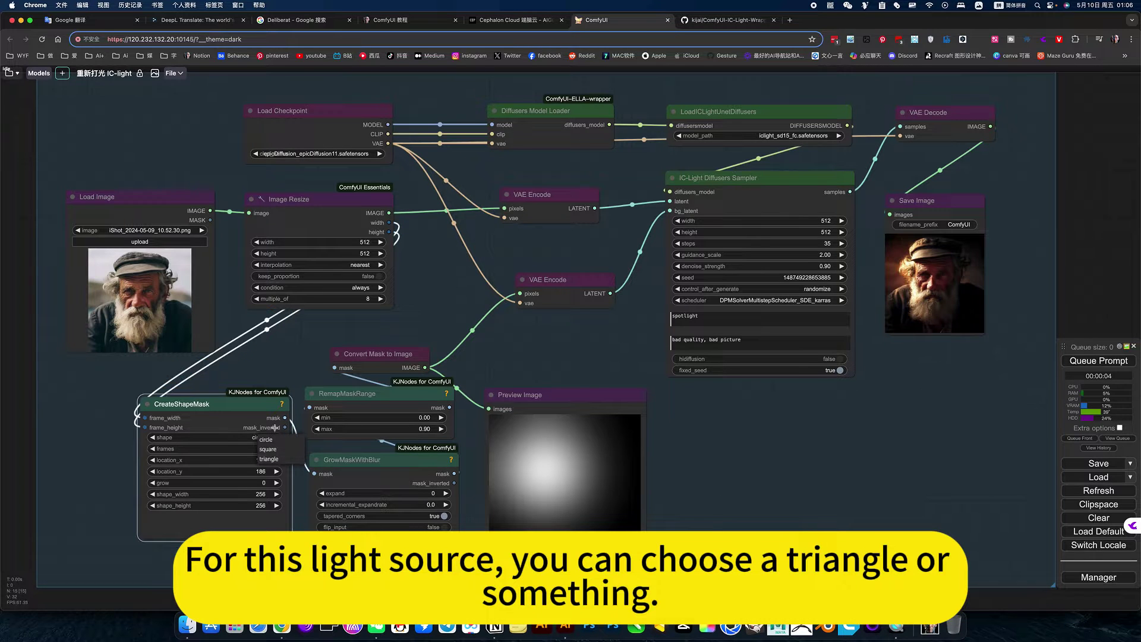
left_click(717, 479)
left_click_drag(701, 494, 703, 487)
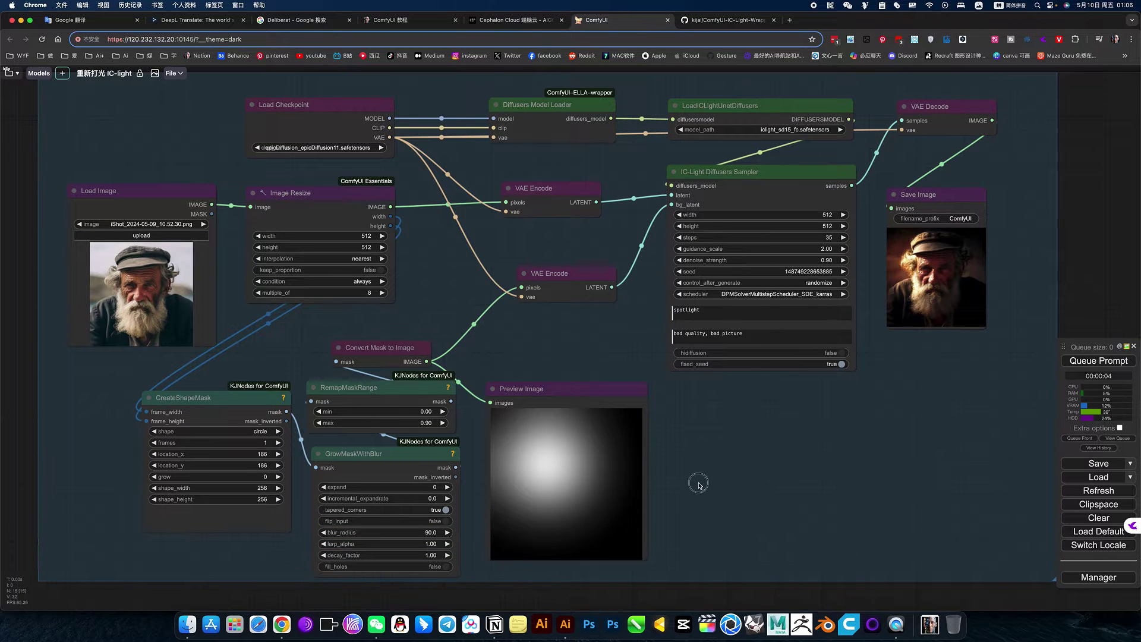
left_click_drag(695, 479, 708, 495)
left_click_drag(544, 366, 559, 389)
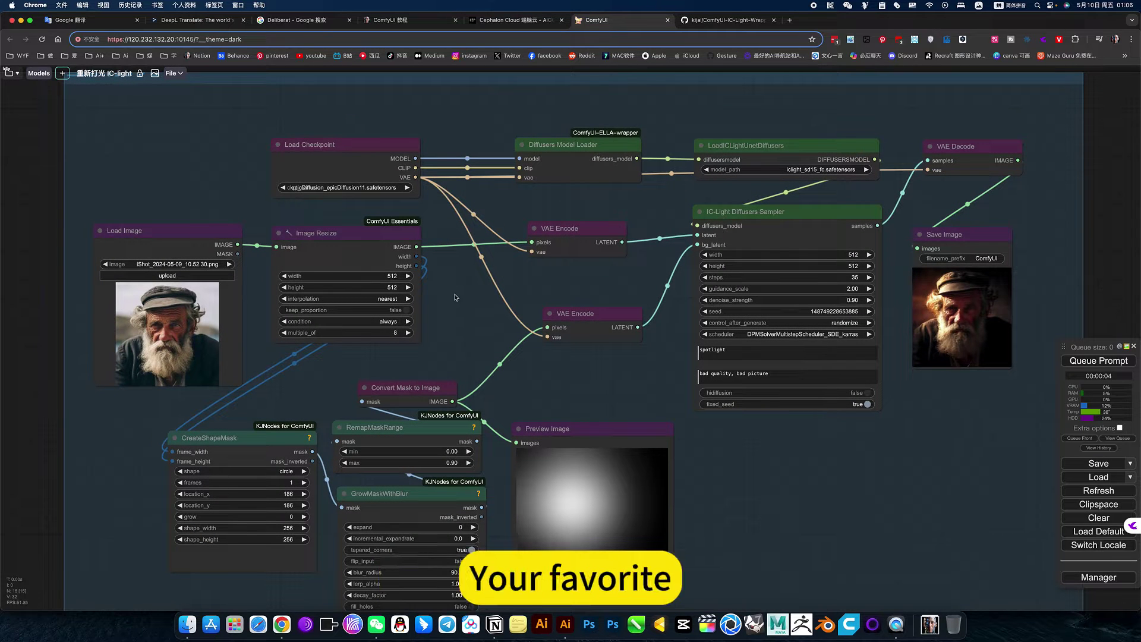
scroll(778, 238, "up", 5)
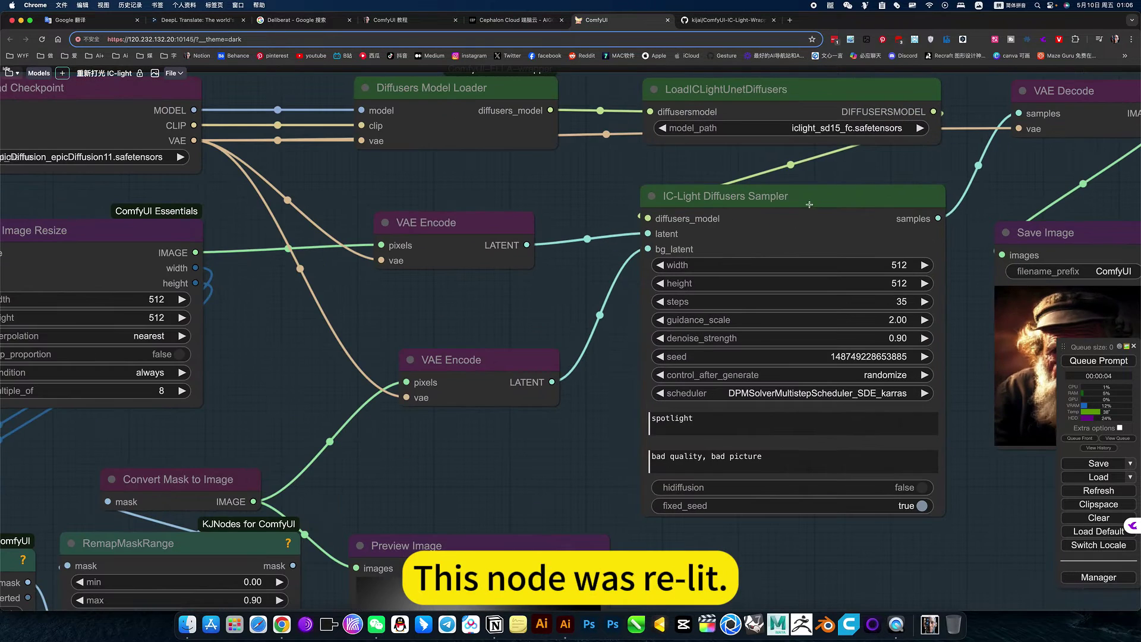
left_click(828, 225)
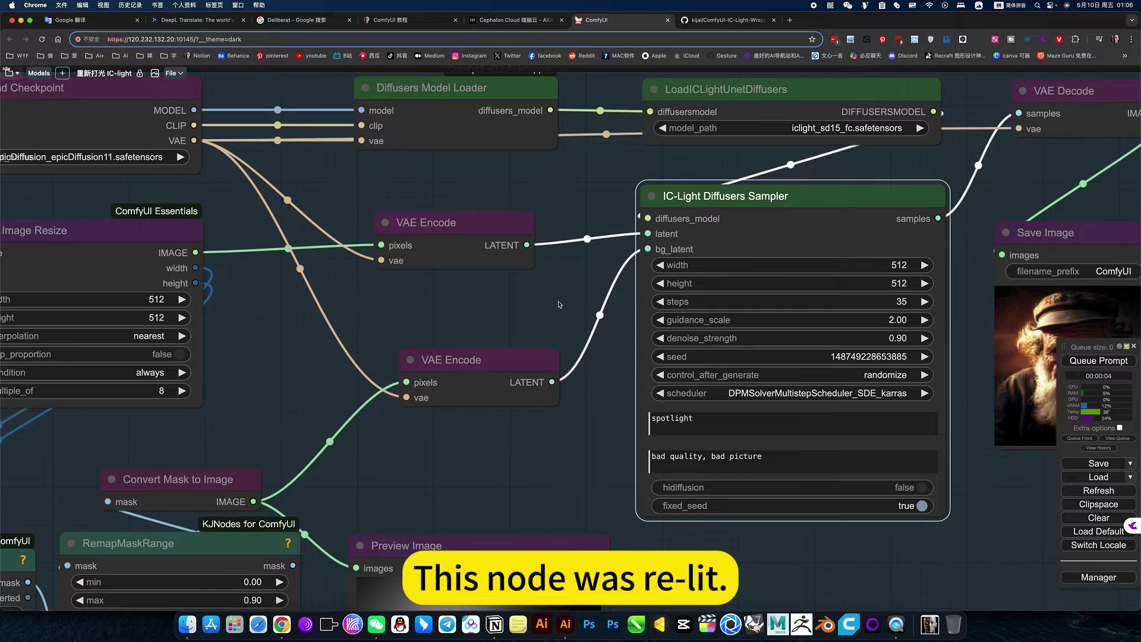
scroll(538, 333, "right", 3)
scroll(538, 332, "up", 2)
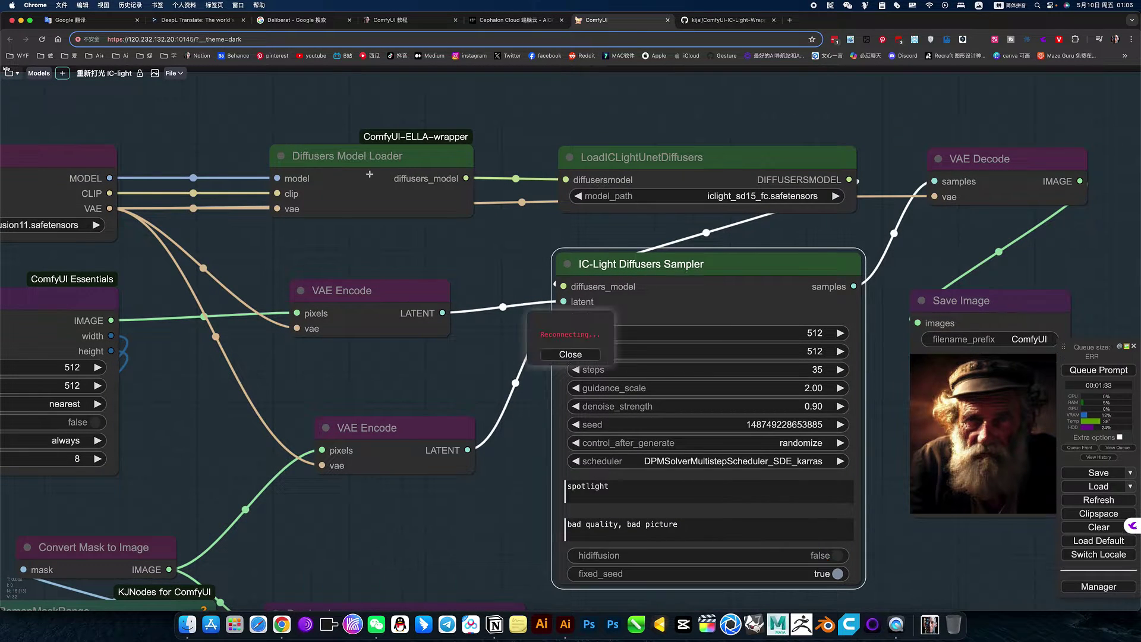
Step: Review the IC-Light models available for model_path on LoadICLightUnetDiffusers, leaving it unchanged
left_click(653, 162)
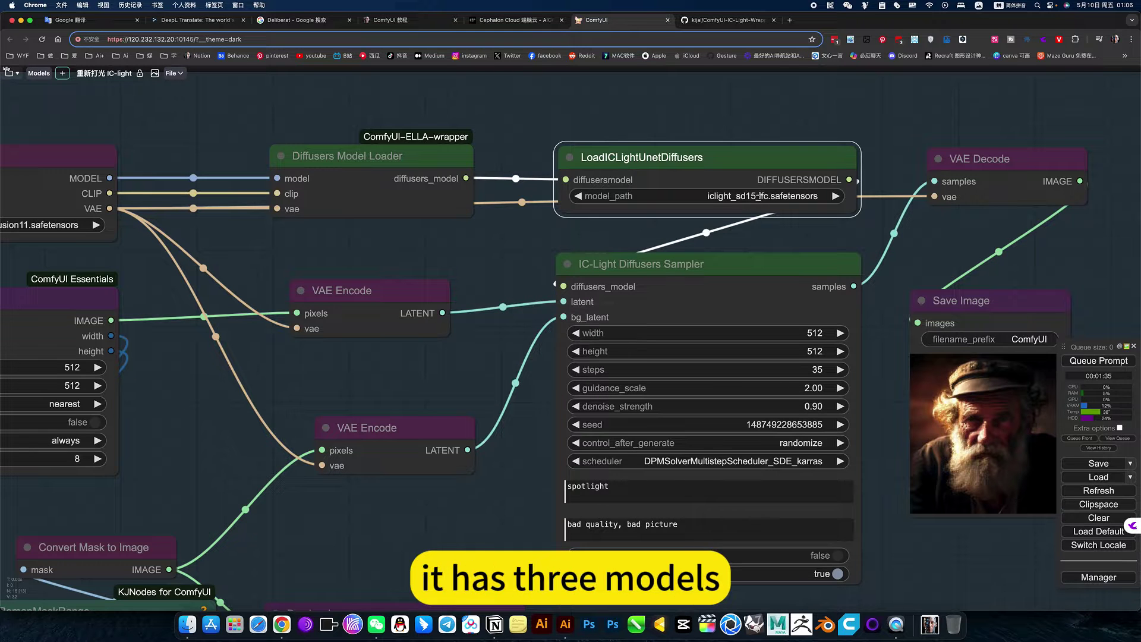
left_click(739, 196)
scroll(499, 265, "down", 5)
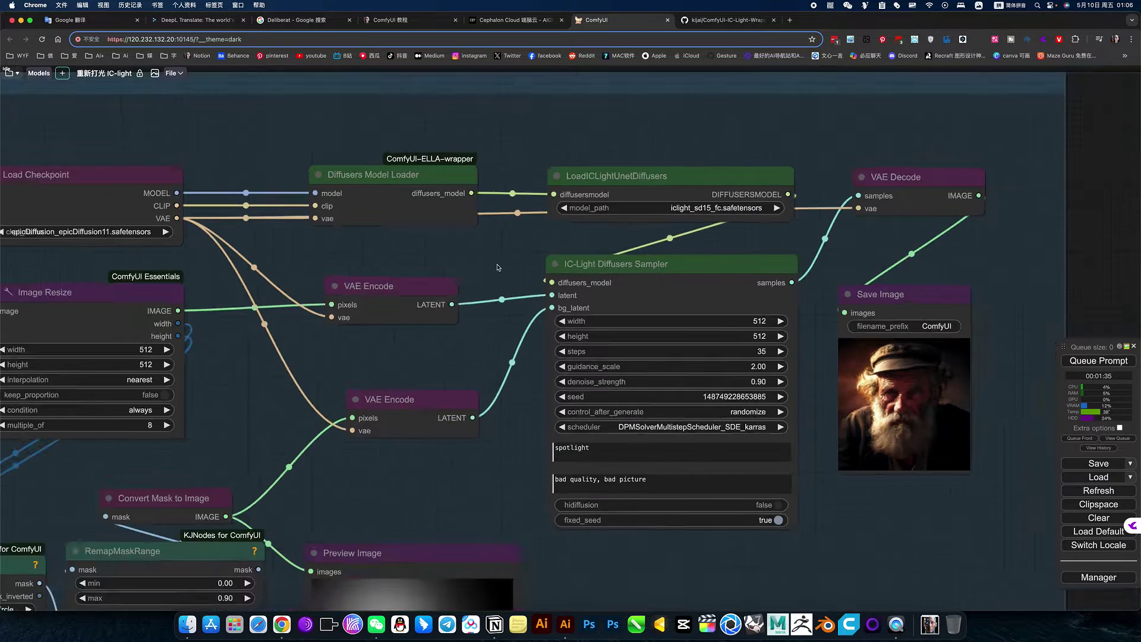
scroll(606, 254, "down", 5)
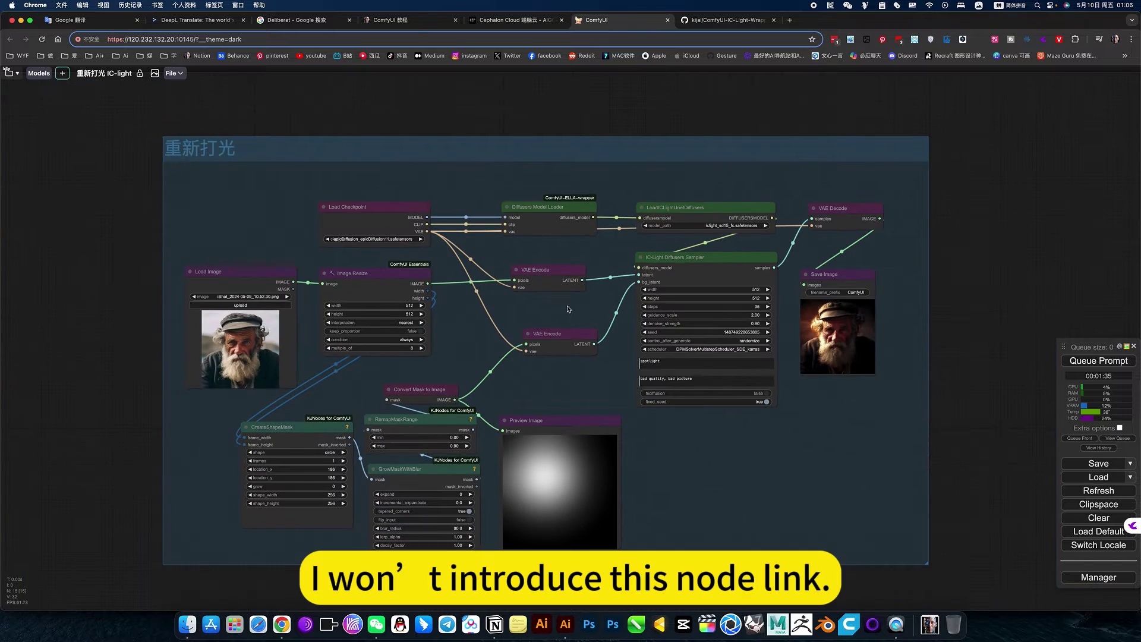
scroll(580, 288, "up", 3)
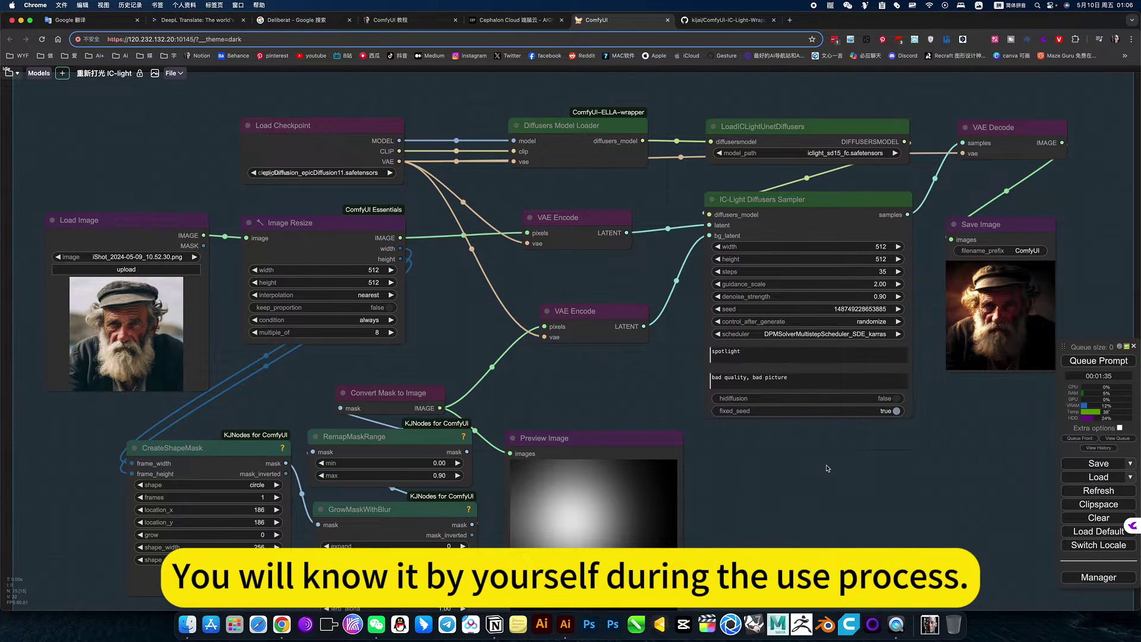
Step: Bring the mask nodes into view and inspect Preview Image and GrowMaskWithBlur
left_click_drag(828, 468, 783, 463)
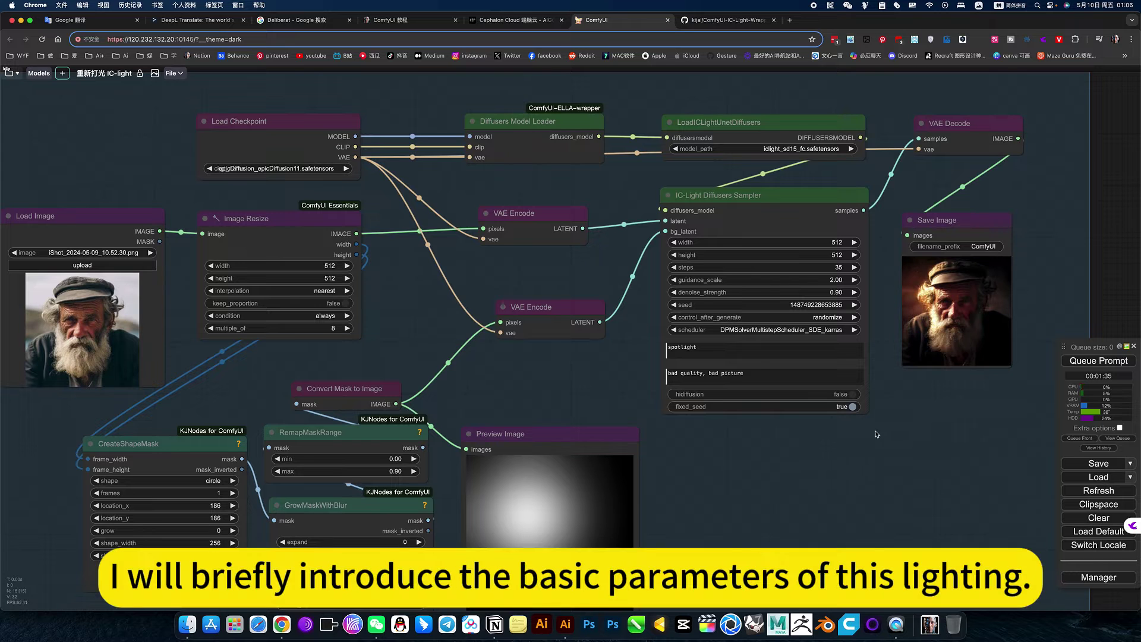
left_click_drag(901, 376, 922, 353)
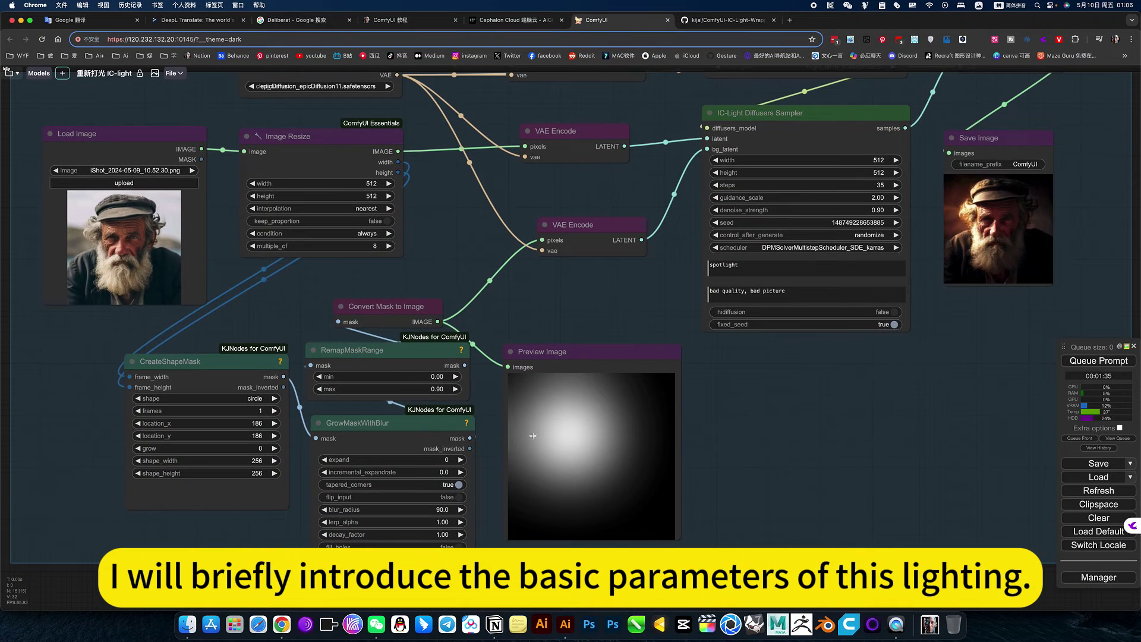
left_click(566, 352)
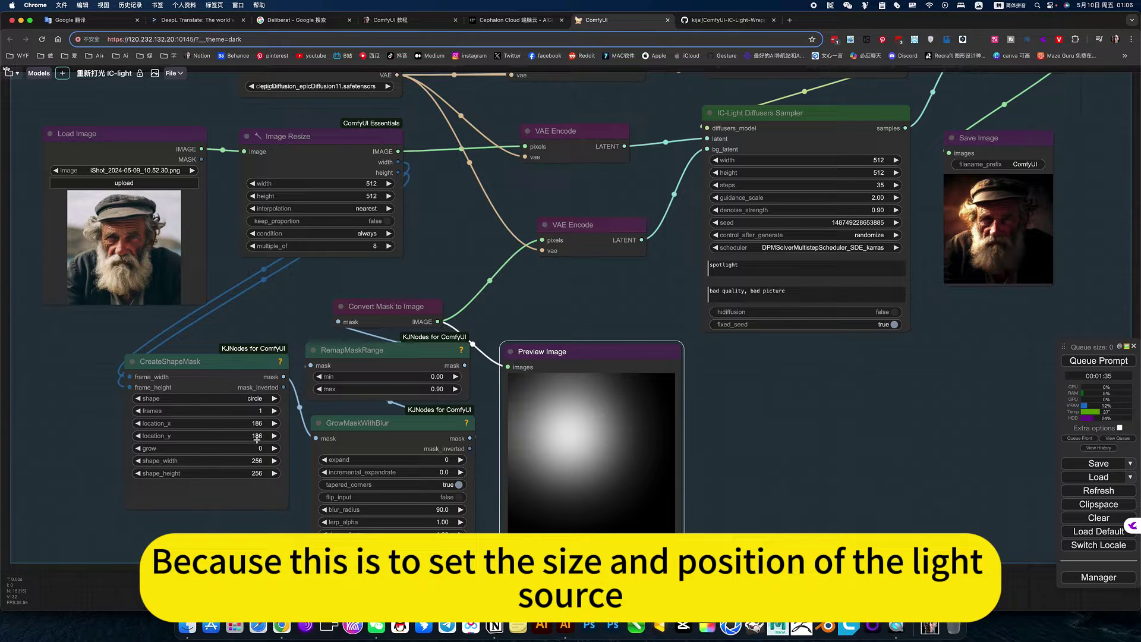
left_click(401, 431)
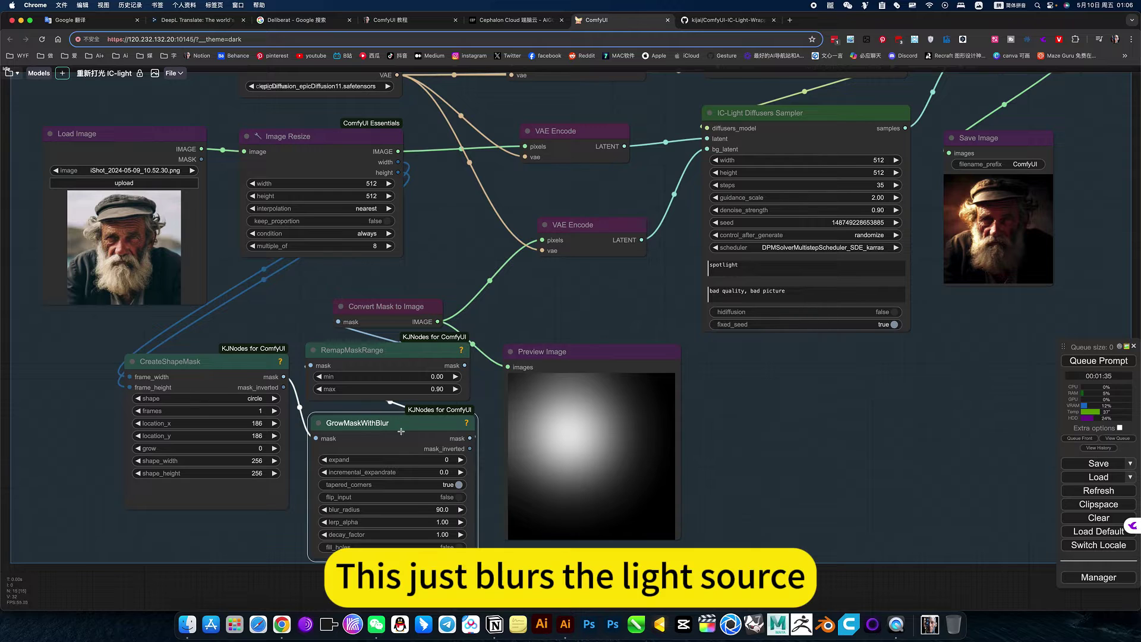
Step: Set the RemapMaskRange max value to 0.9
left_click(442, 390)
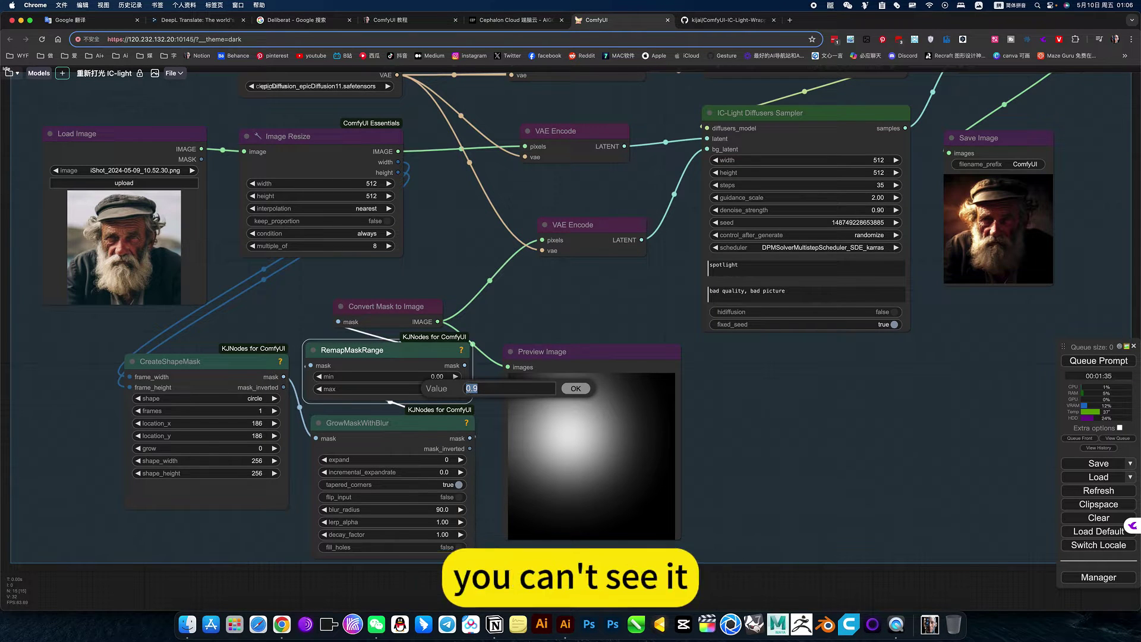
type("0")
key("Return")
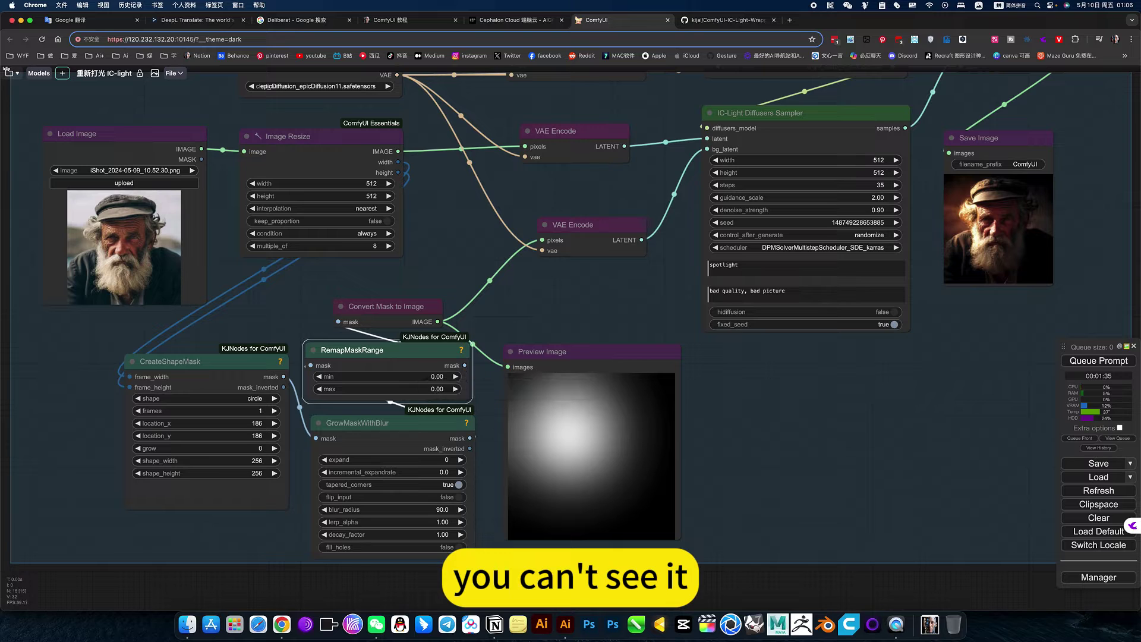
left_click(455, 390)
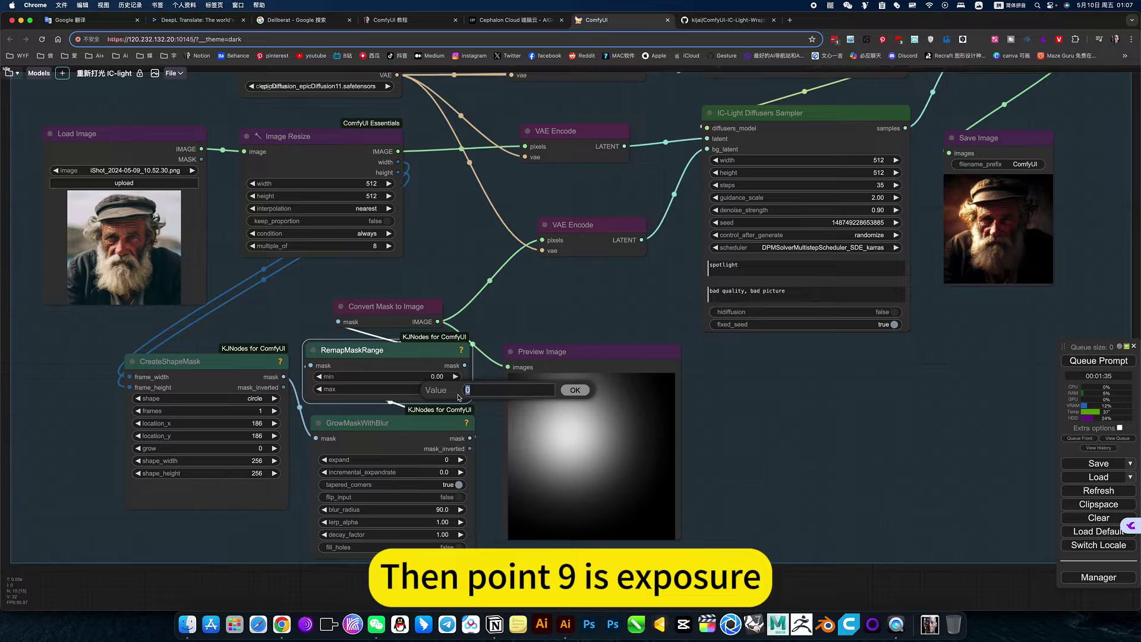
key("Return")
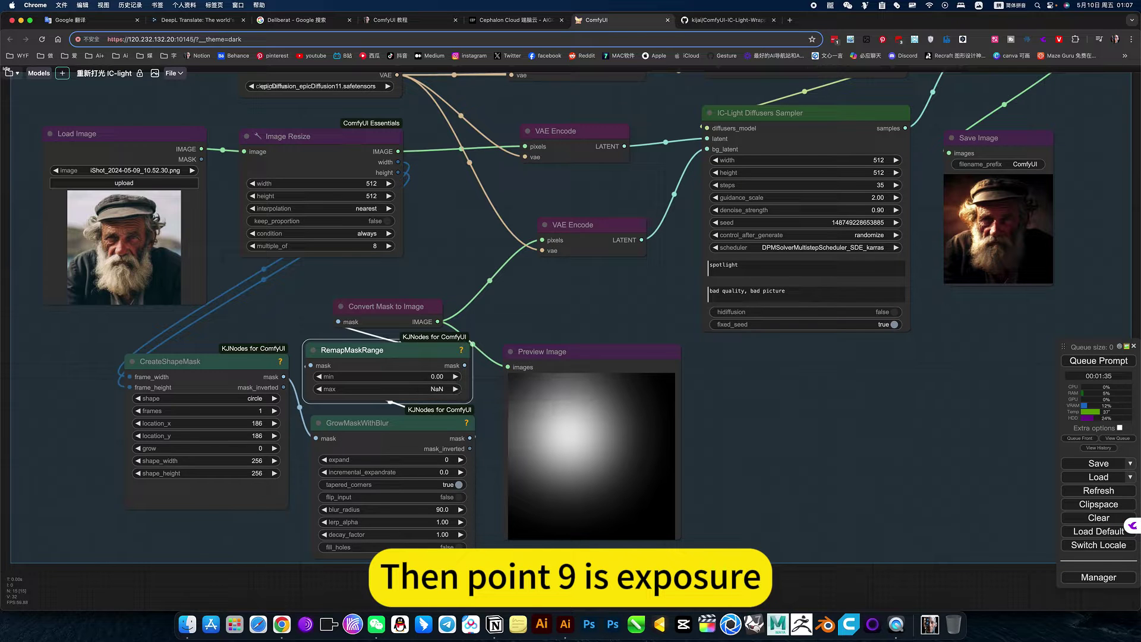
left_click(459, 392)
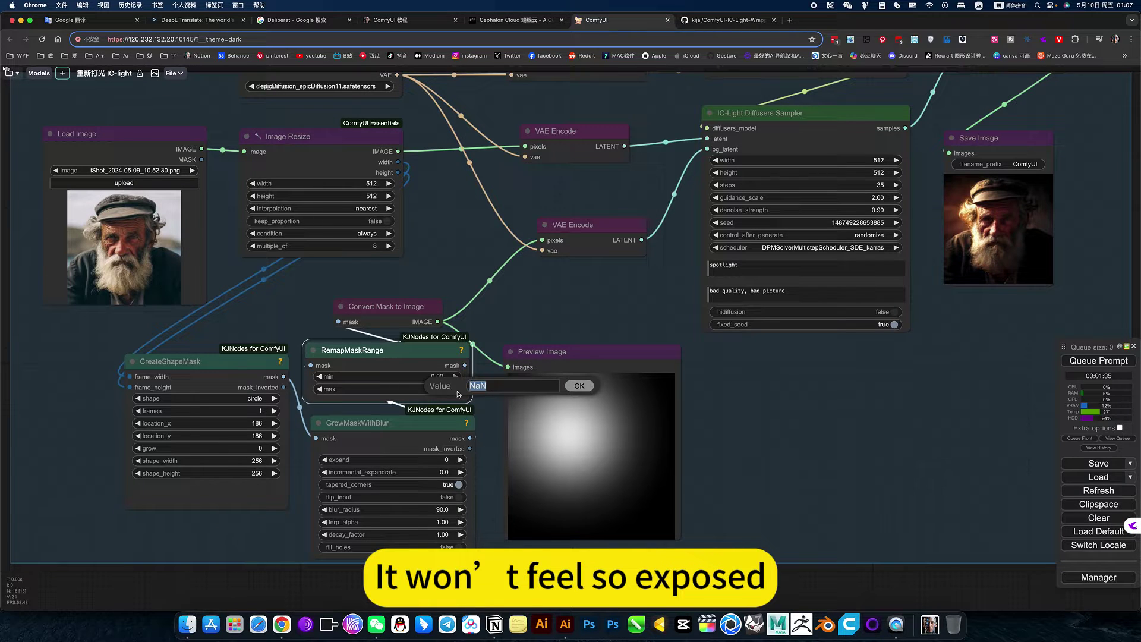
key("ctrl+space")
key("BackSpace")
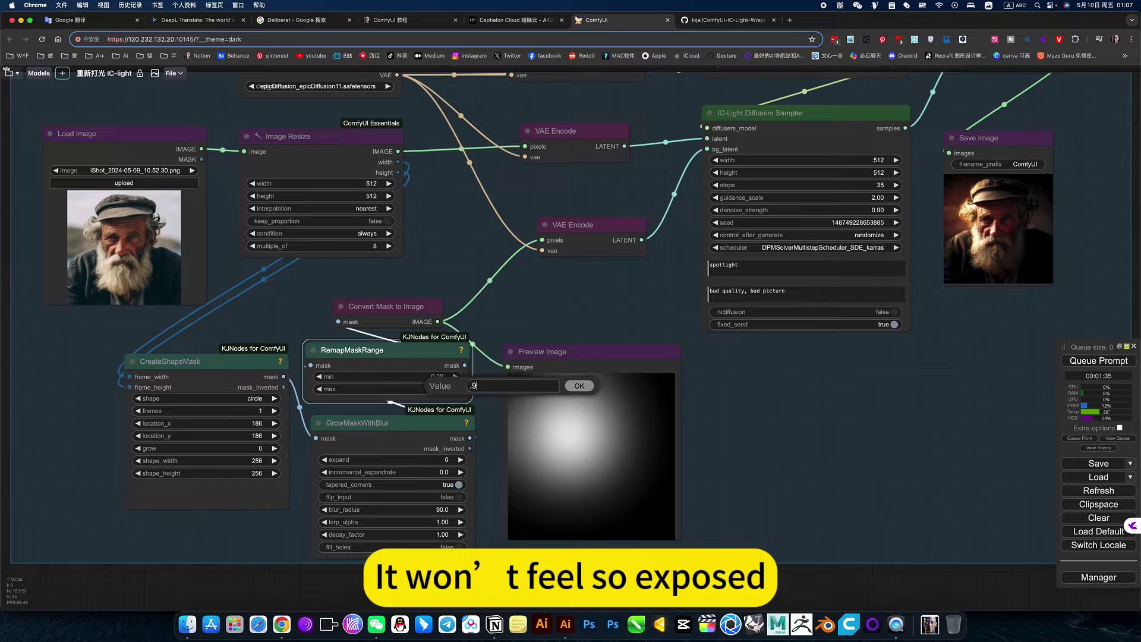
type(".9")
key("Return")
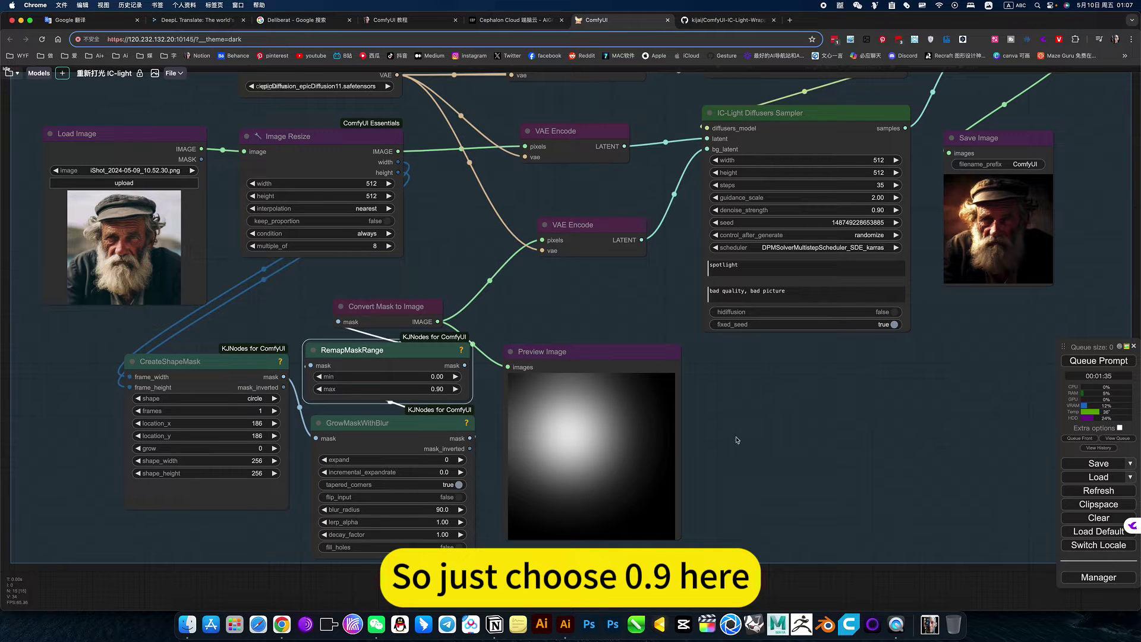
left_click(737, 440)
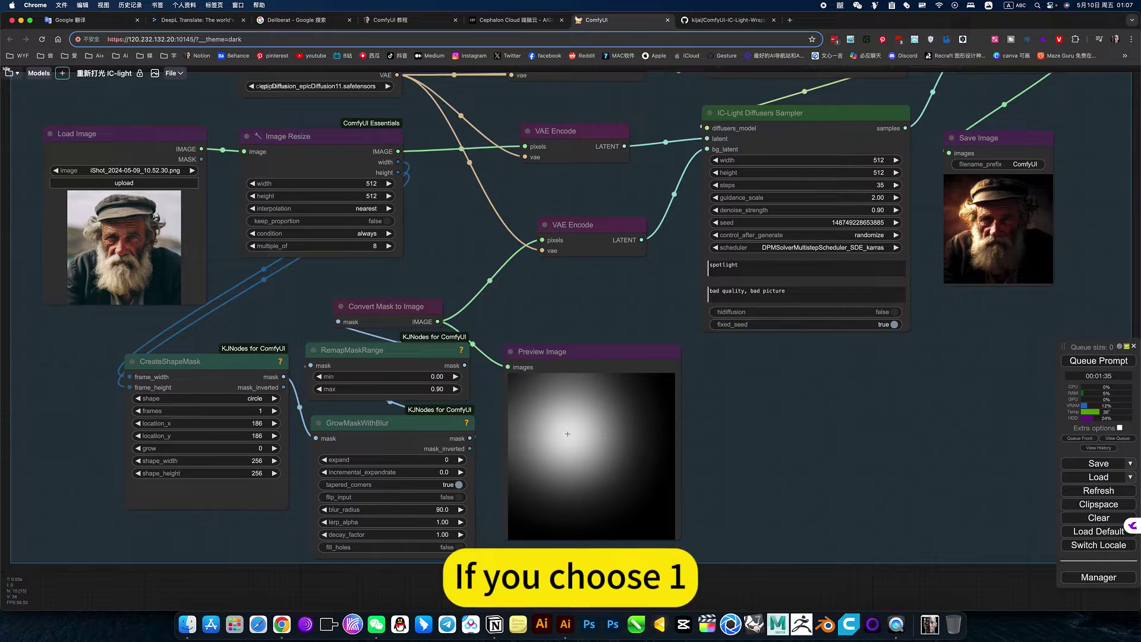
Step: Look over the relighting group nodes and the checkpoint model list without changing anything
scroll(612, 449, "up", 7)
scroll(598, 451, "up", 2)
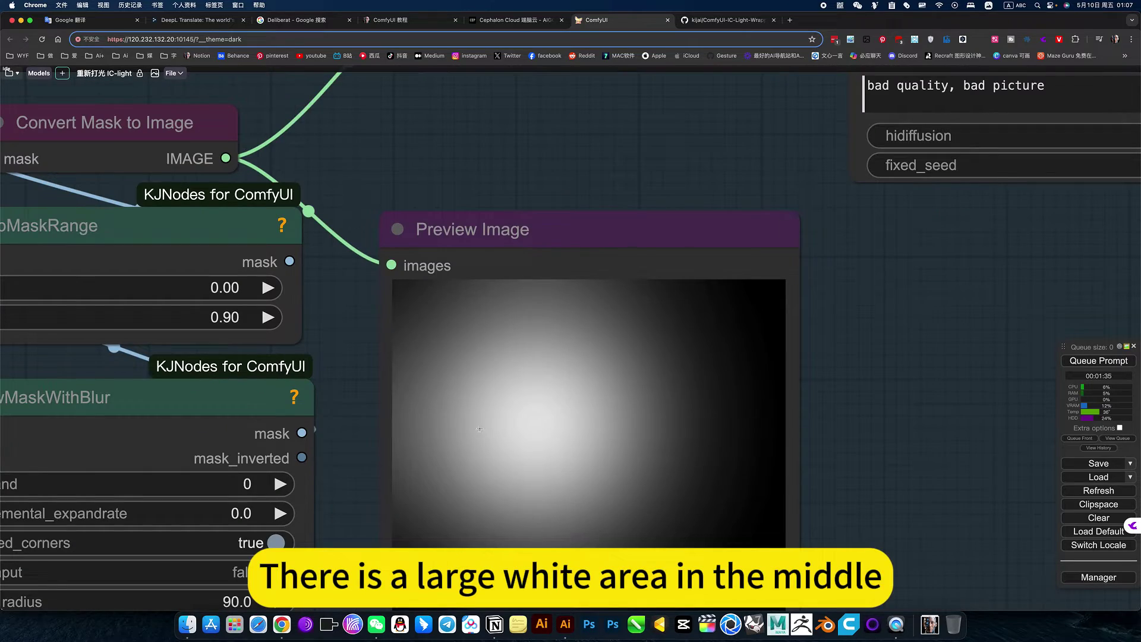
scroll(831, 482, "down", 10)
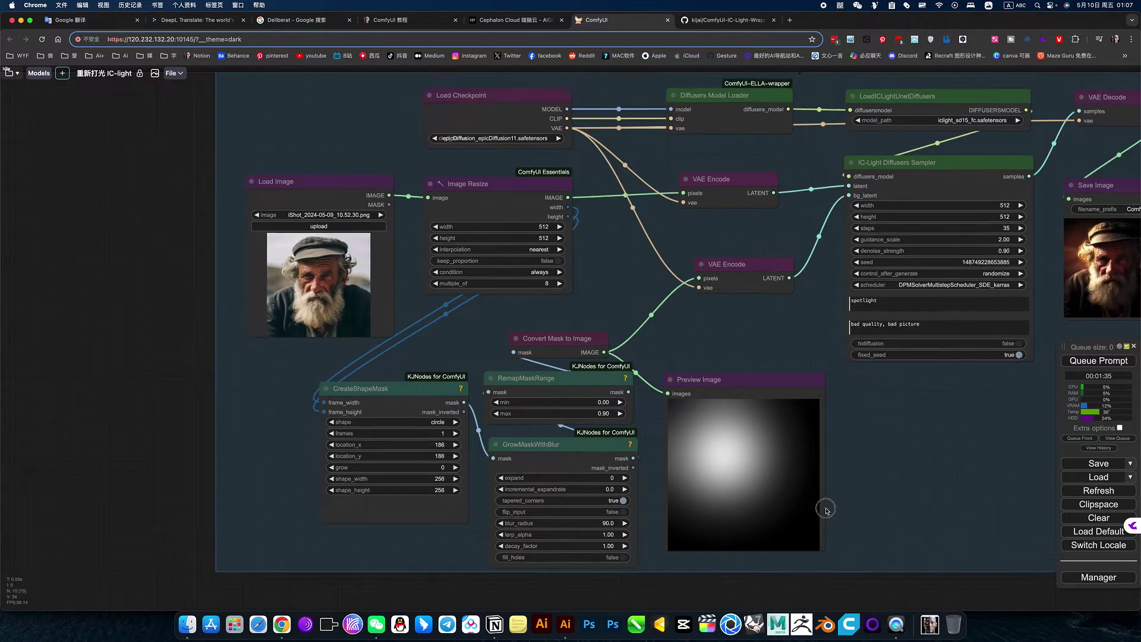
left_click_drag(826, 510, 749, 584)
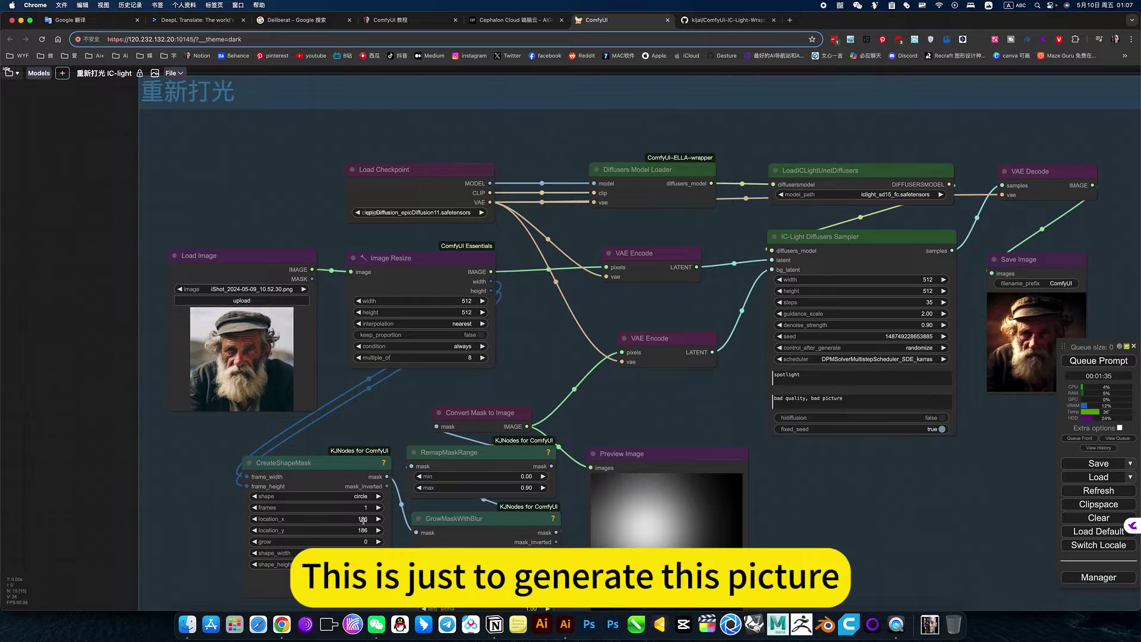
left_click_drag(805, 540, 774, 520)
left_click_drag(473, 401, 475, 406)
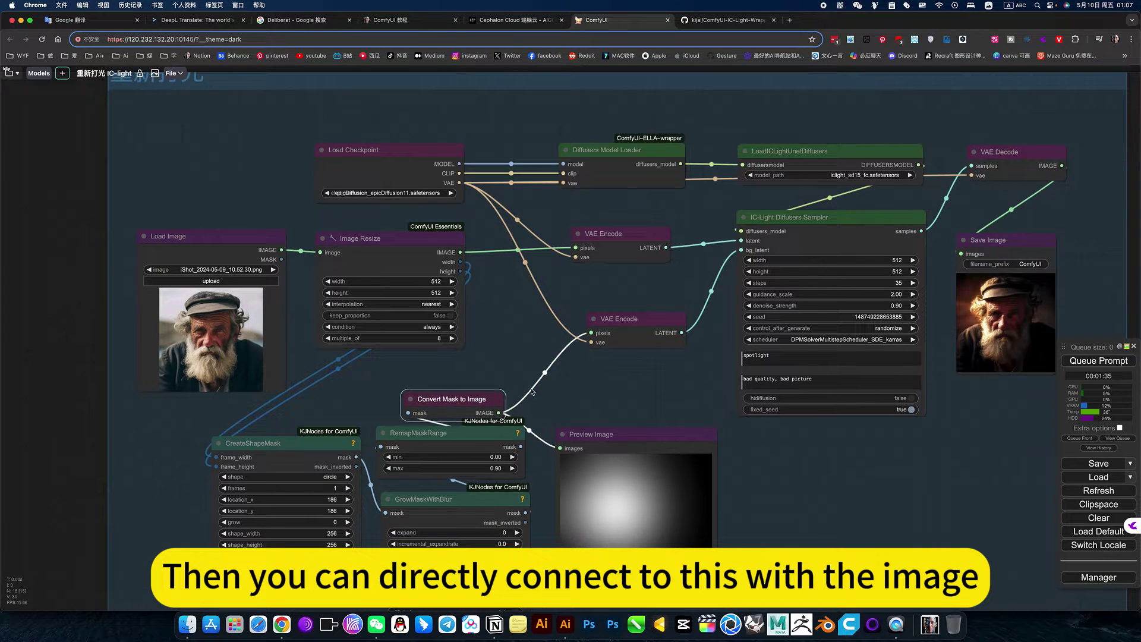
left_click(627, 378)
left_click_drag(204, 298, 263, 316)
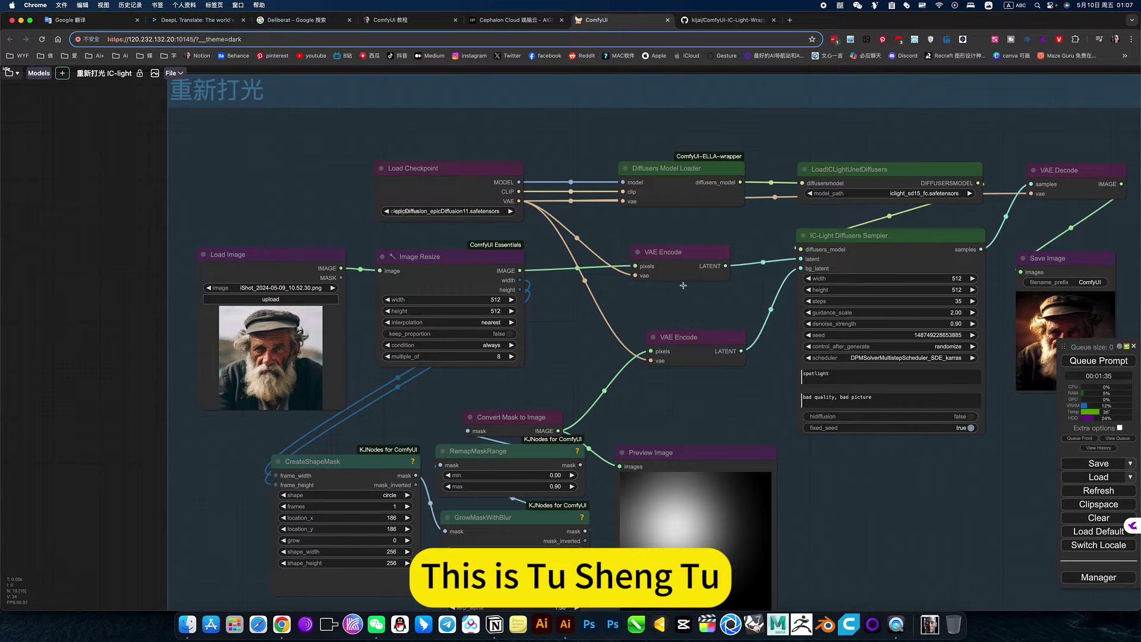
left_click(449, 265)
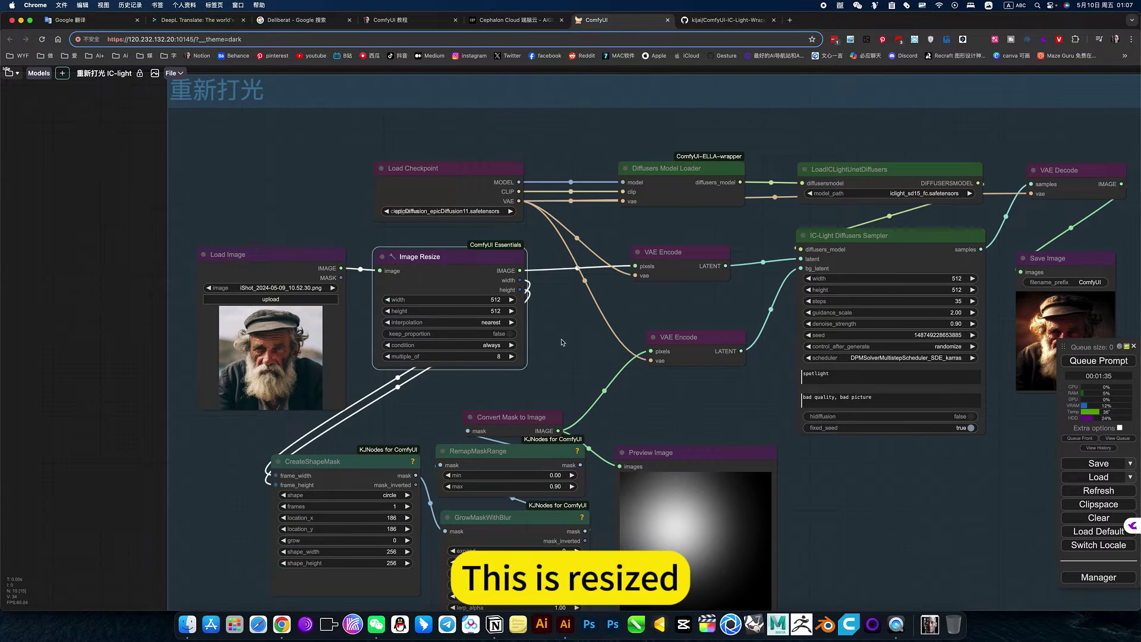
left_click_drag(563, 341, 417, 337)
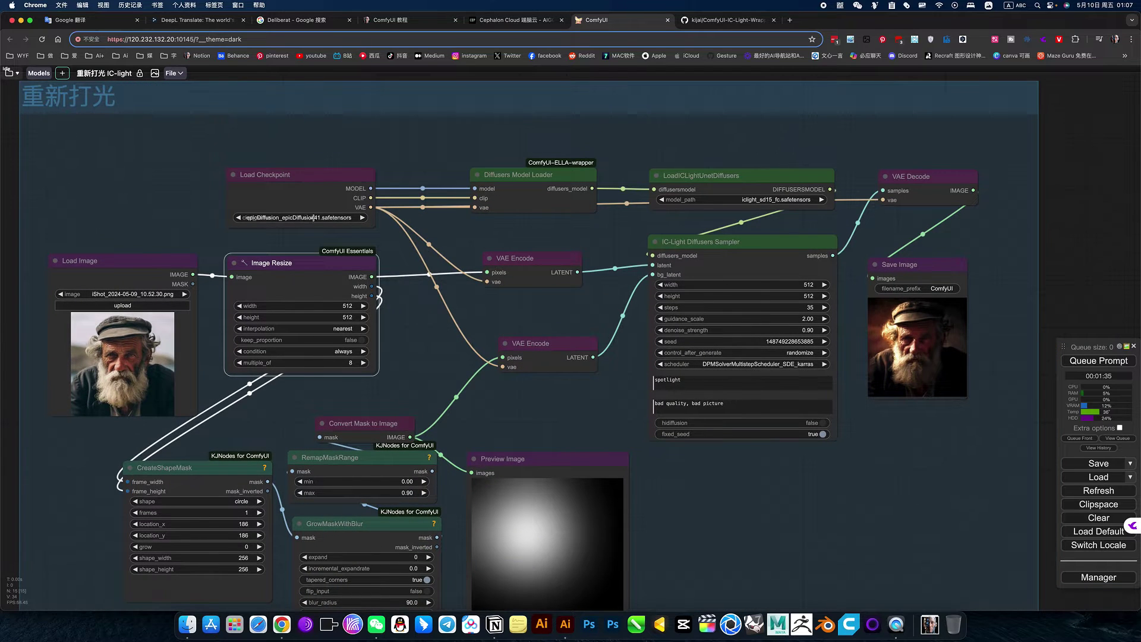
left_click(303, 217)
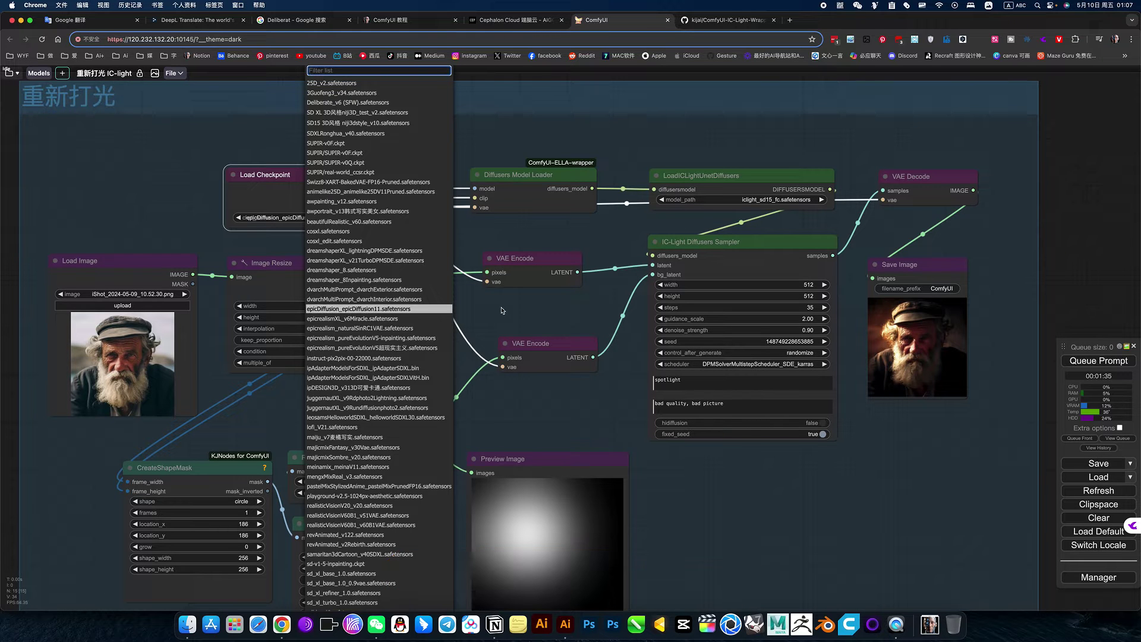
left_click_drag(841, 364, 731, 363)
scroll(726, 351, "up", 4)
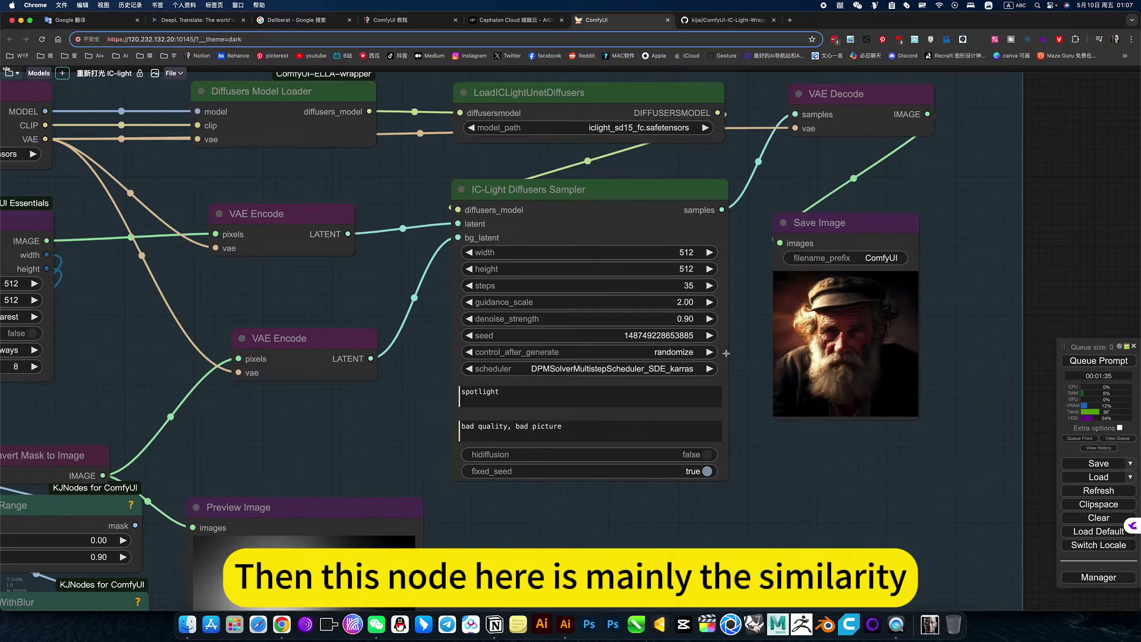
Step: Set guidance_scale to 2 and run the workflow
left_click(695, 303)
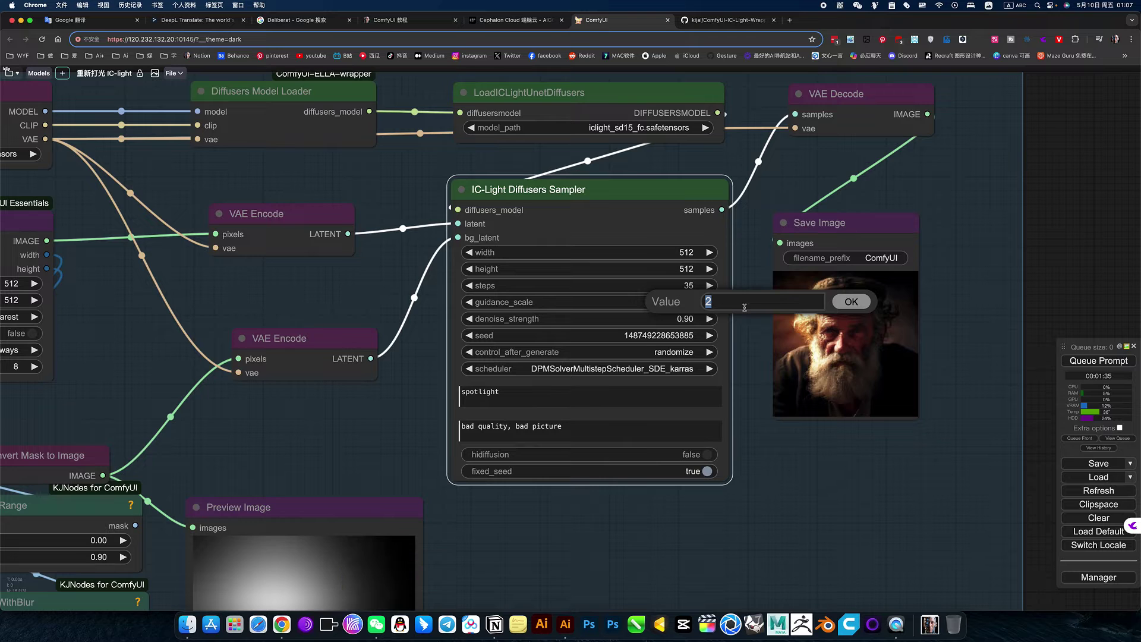
type("2")
key("Return")
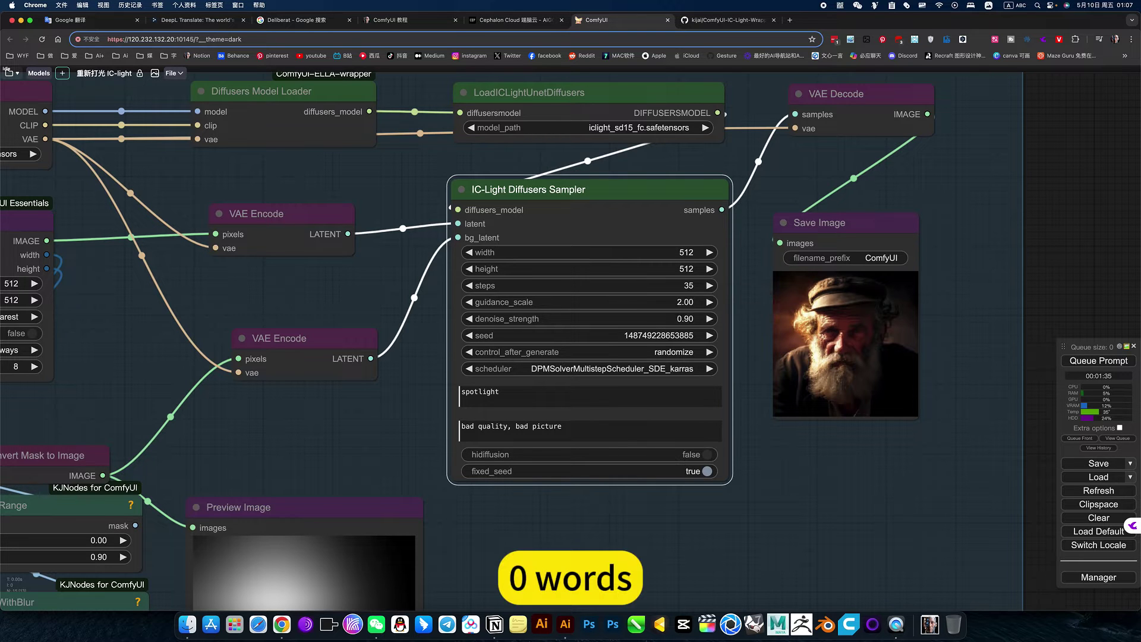
left_click(1099, 360)
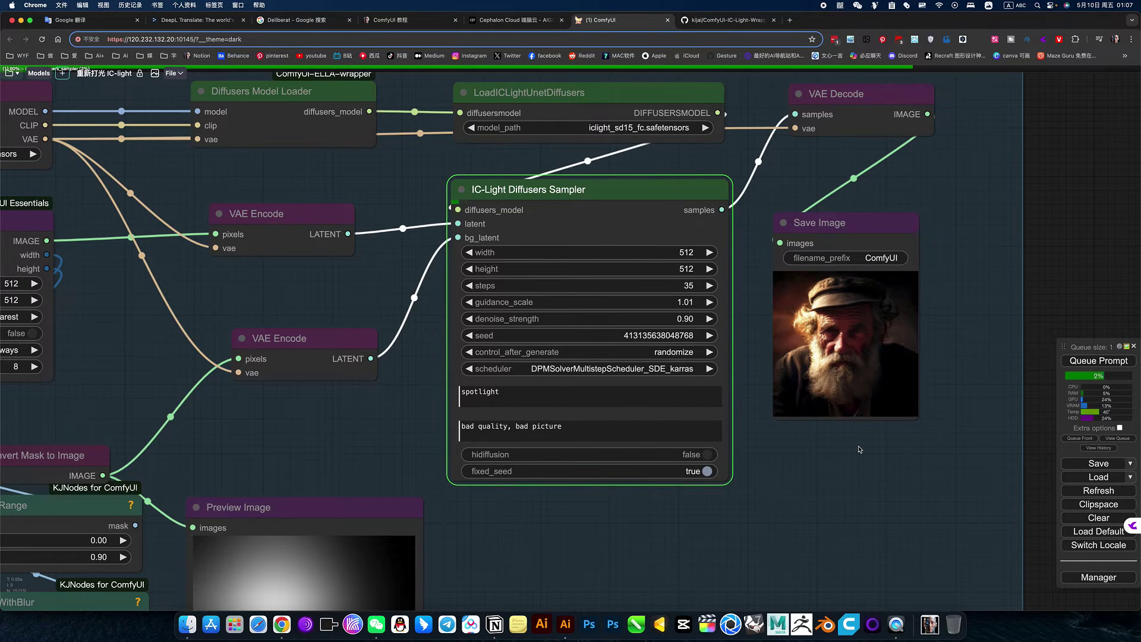
scroll(855, 450, "down", 3)
scroll(827, 440, "left", 1)
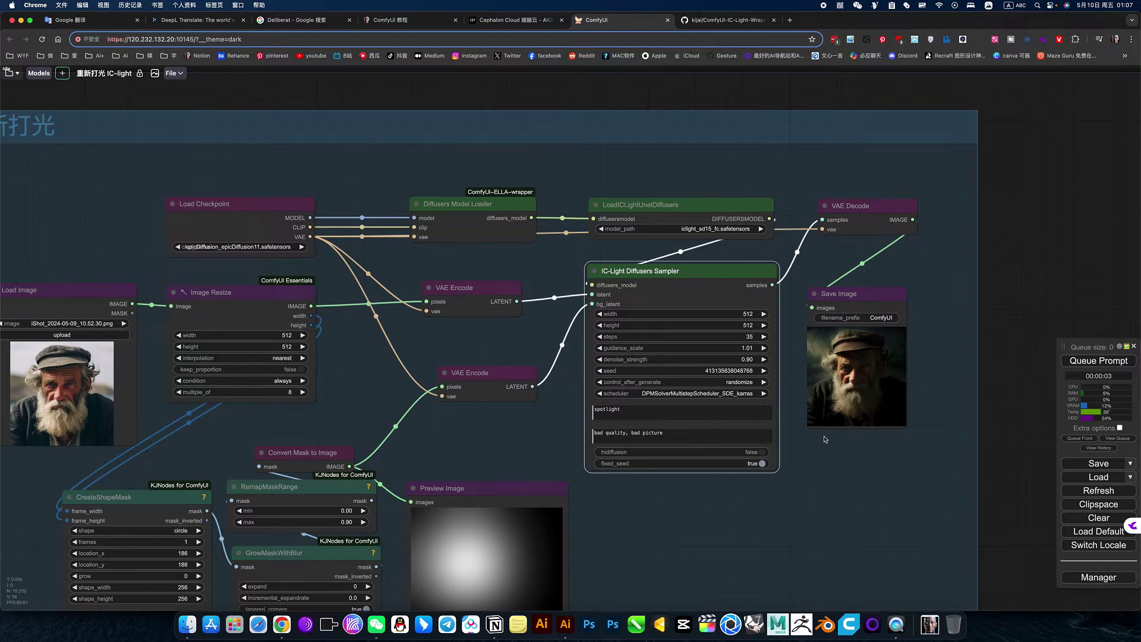
scroll(824, 440, "up", 4)
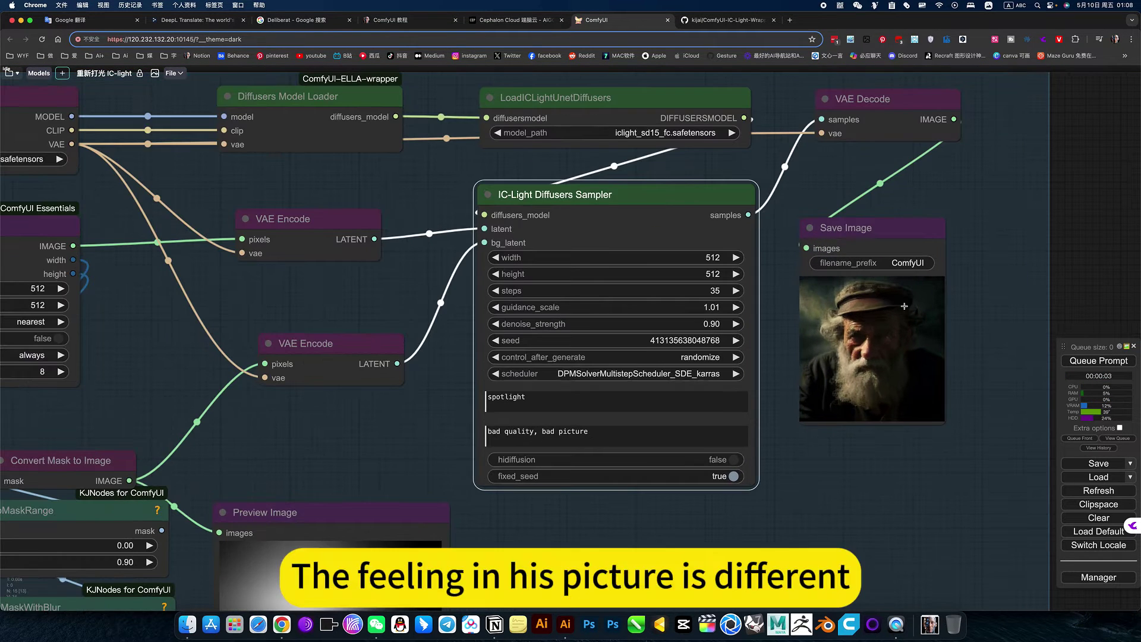
scroll(860, 396, "down", 5)
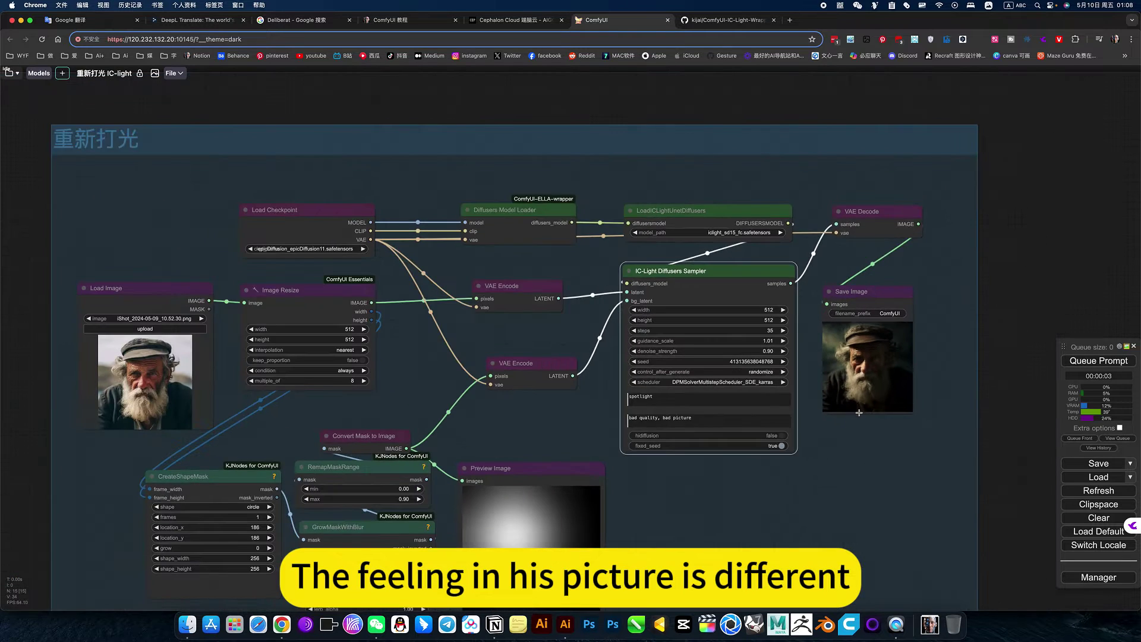
scroll(868, 431, "up", 4)
Step: Re-enter guidance_scale as 2.00 and rerun the workflow twice for a new relit portrait
left_click(727, 298)
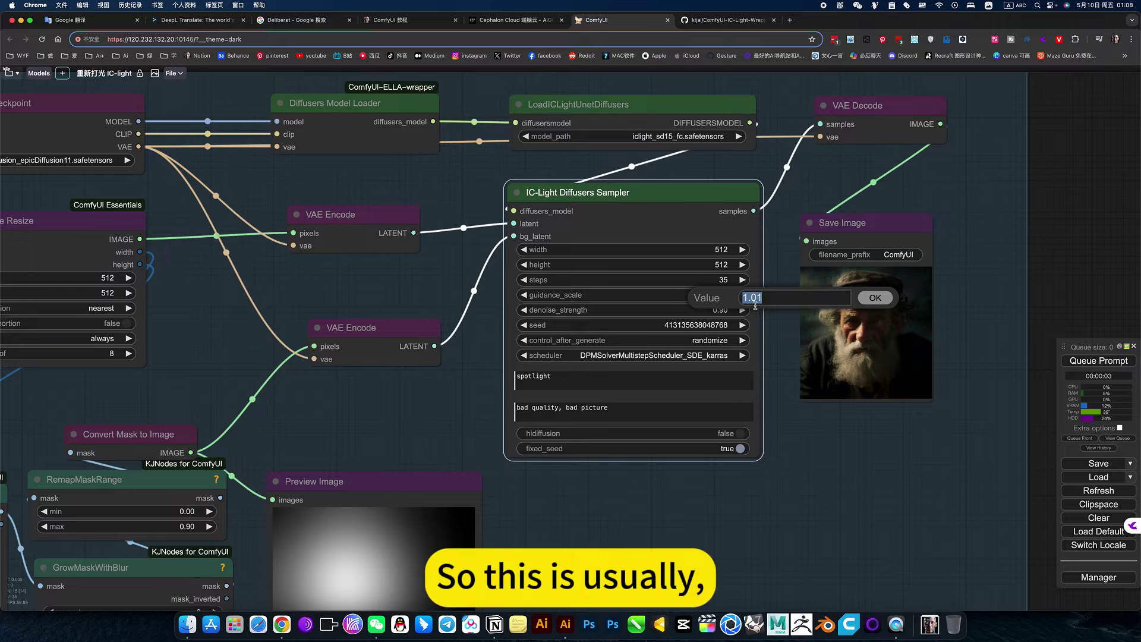
type("2")
key("Return")
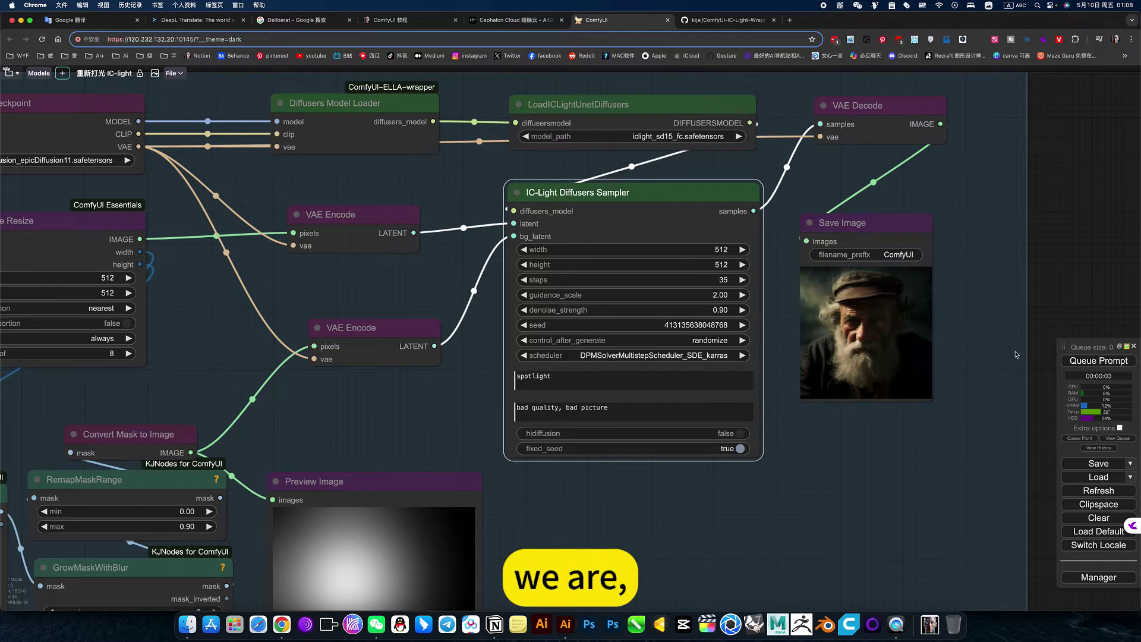
left_click(1071, 361)
scroll(808, 490, "down", 5)
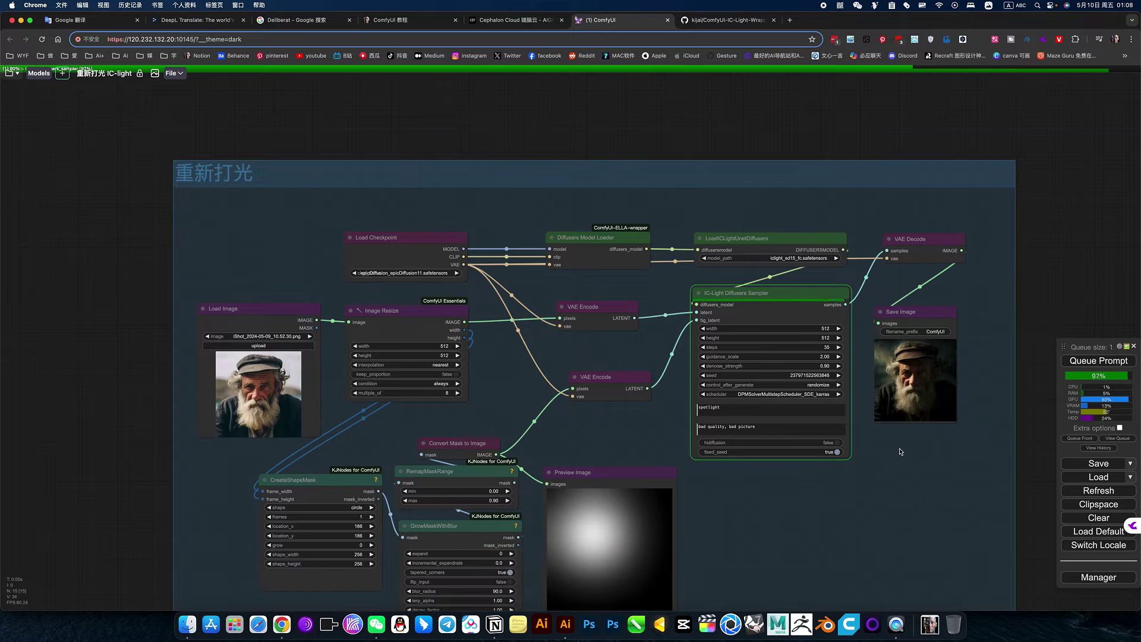
scroll(900, 451, "up", 1)
left_click_drag(899, 456, 846, 469)
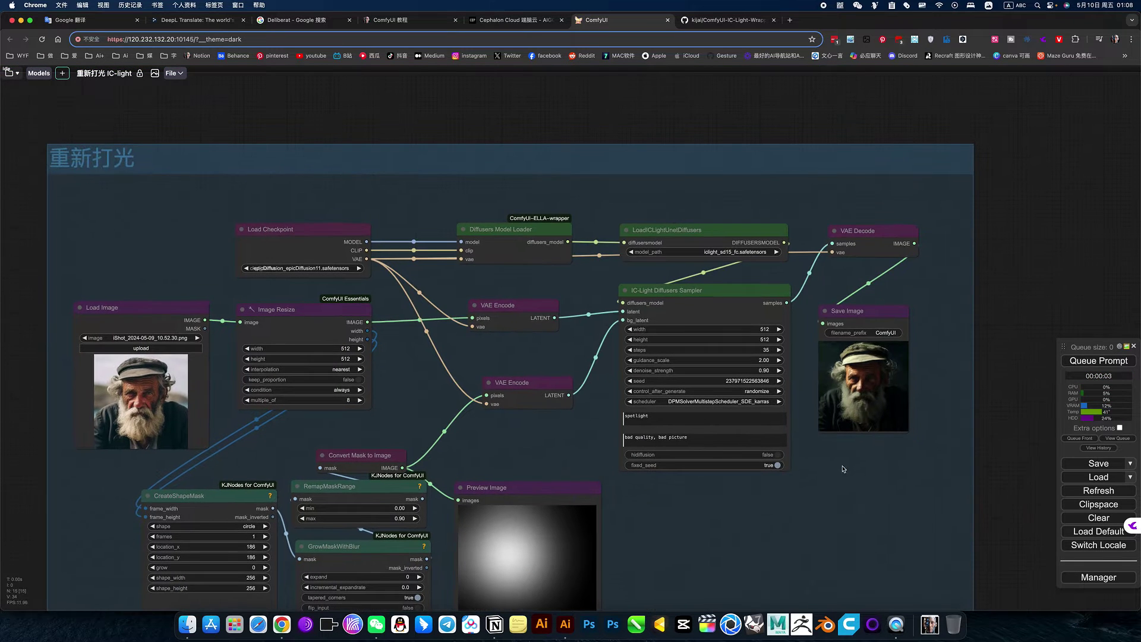
left_click(1092, 361)
scroll(737, 407, "up", 5)
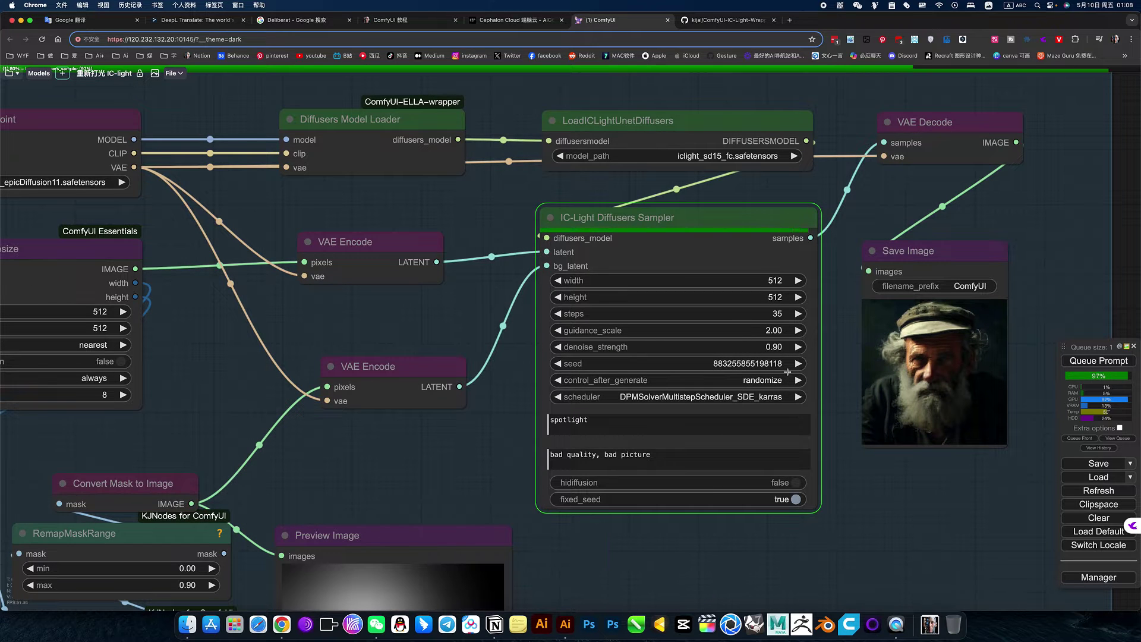
scroll(853, 425, "down", 1)
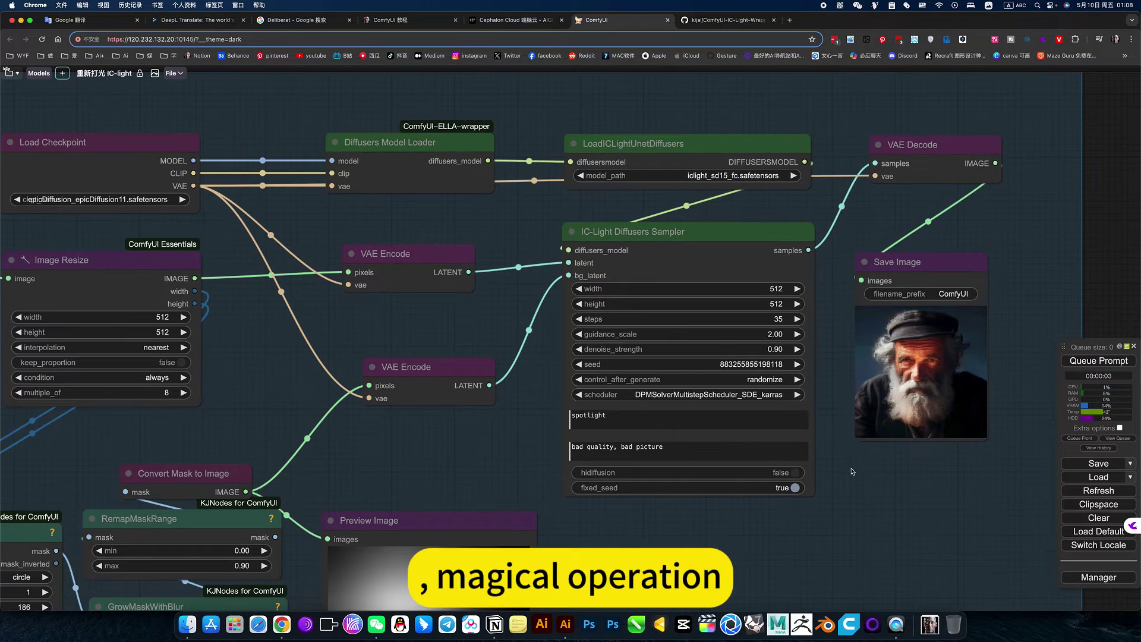
scroll(853, 425, "up", 5)
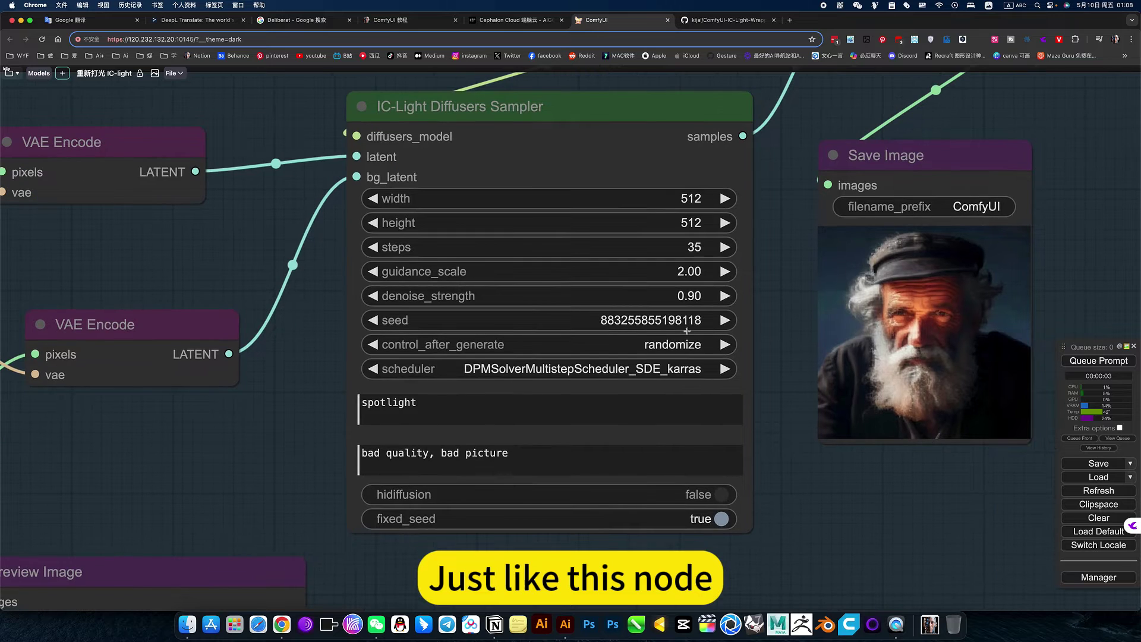
Step: Set control_after_generate to fixed and the sampler seed to 0
left_click(685, 350)
left_click(692, 321)
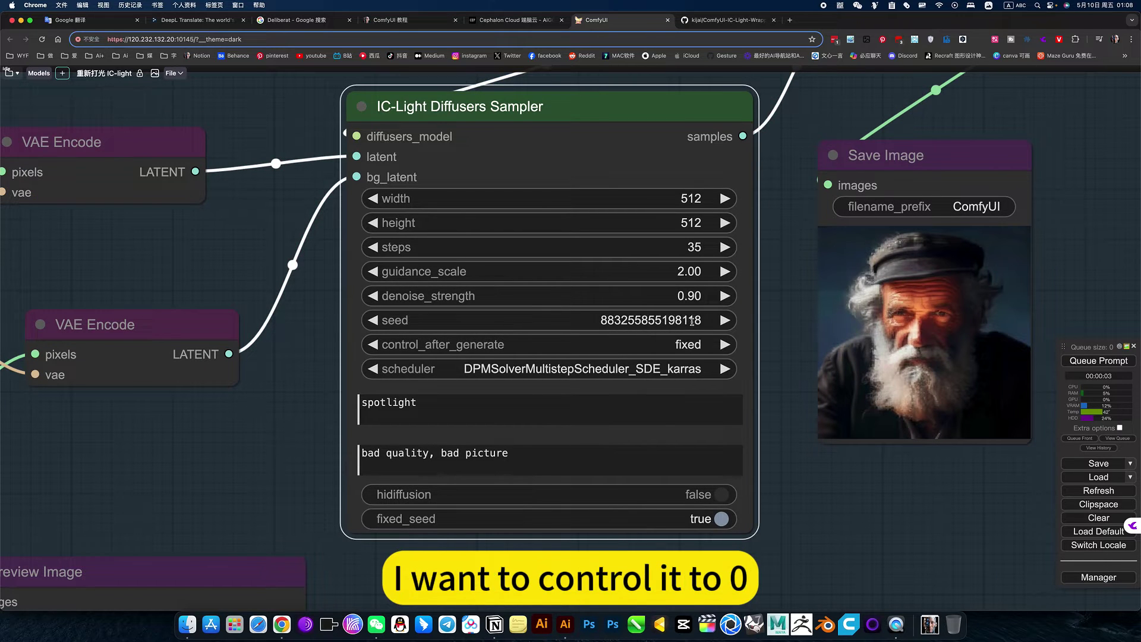
left_click(692, 321)
type("0")
key("Return")
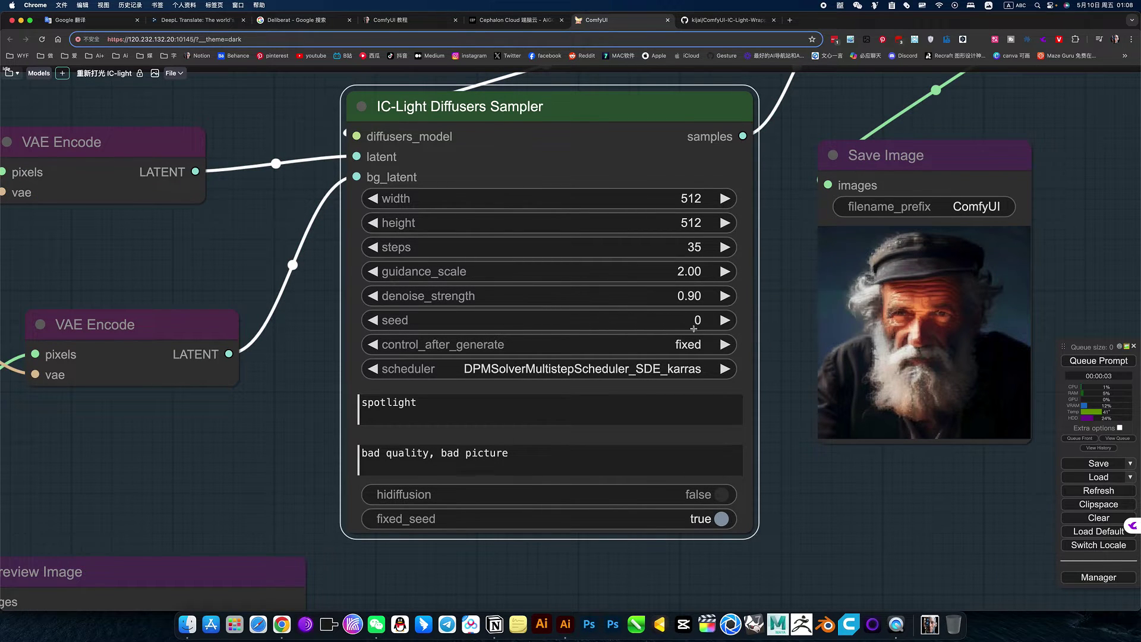
Step: Queue the workflow with Ctrl+Enter and review the portrait rendered with seed 0
key("ctrl+Return")
scroll(879, 509, "down", 7)
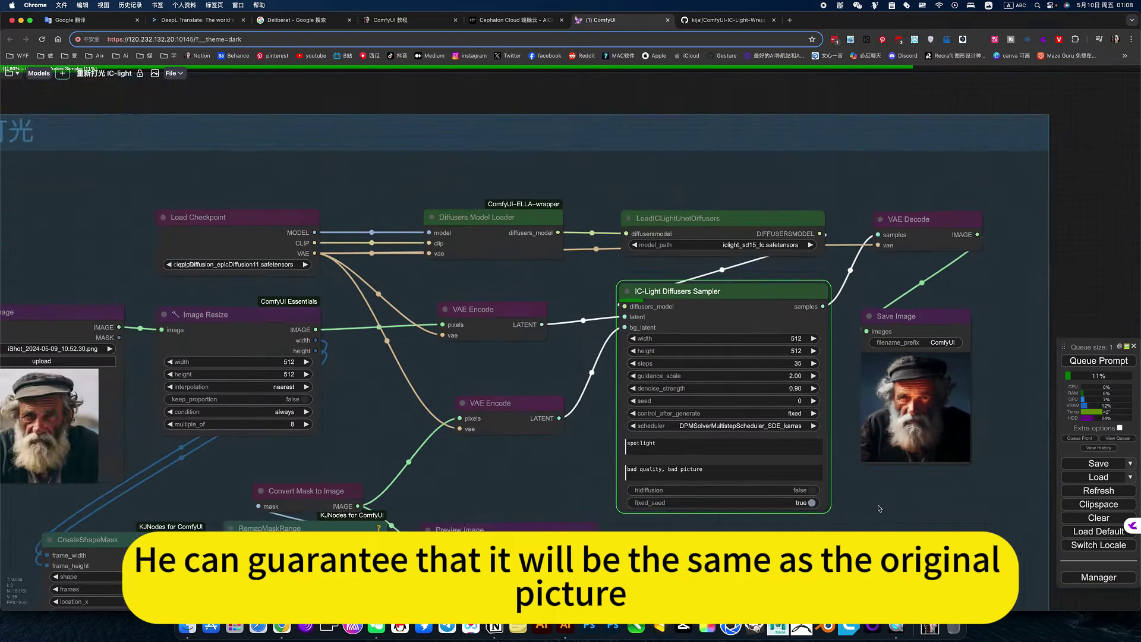
left_click_drag(879, 508, 953, 485)
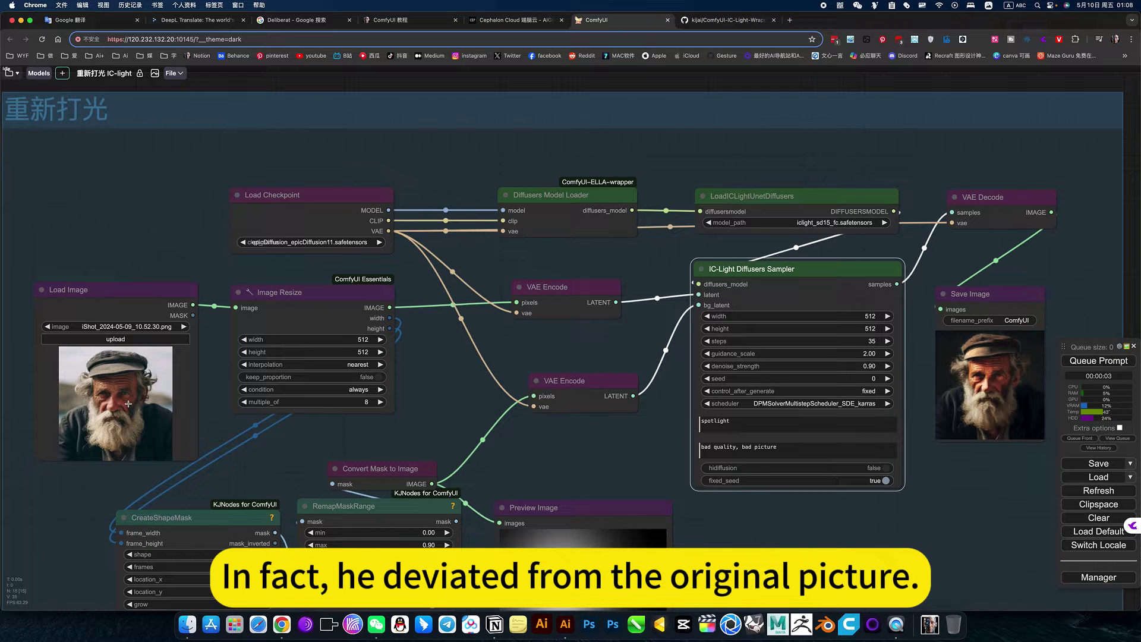
left_click_drag(947, 487, 789, 471)
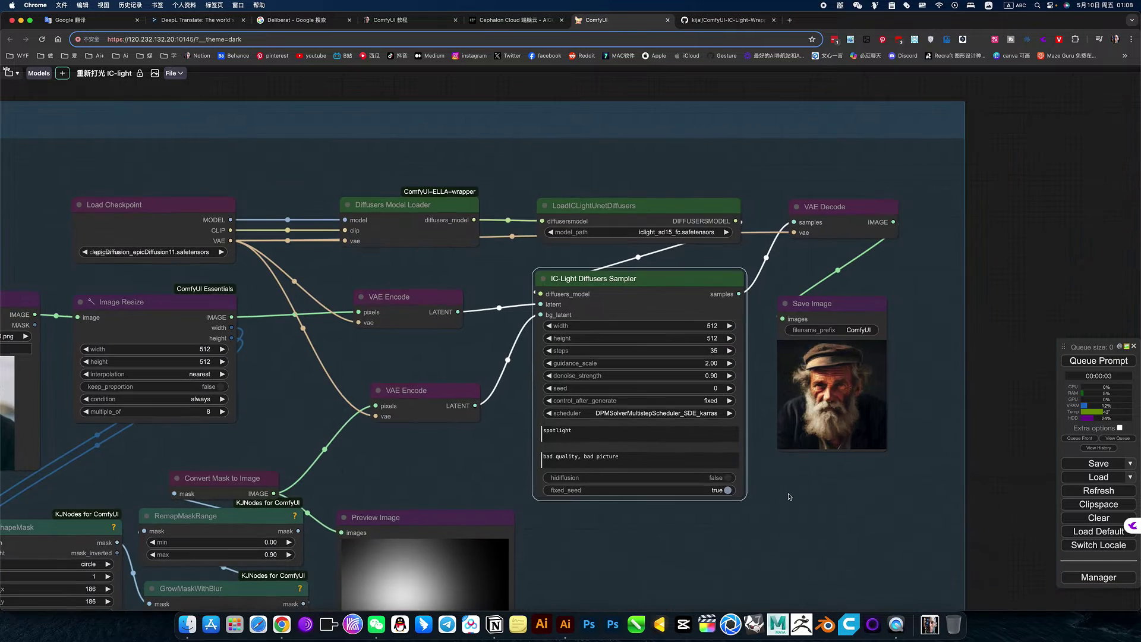
scroll(771, 470, "up", 5)
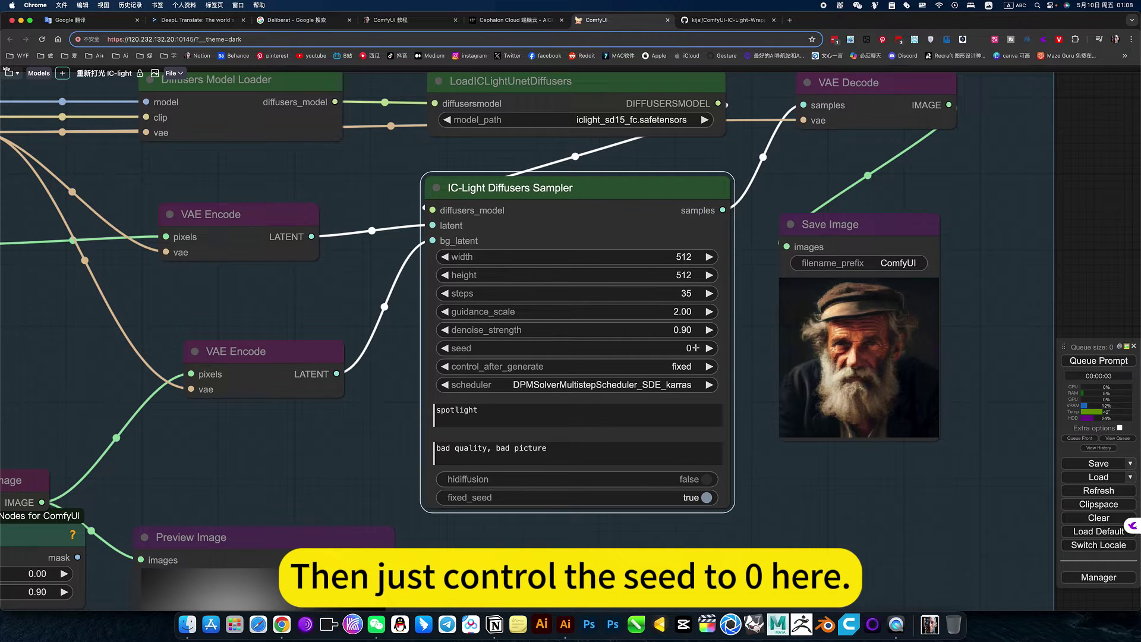
scroll(786, 506, "down", 8)
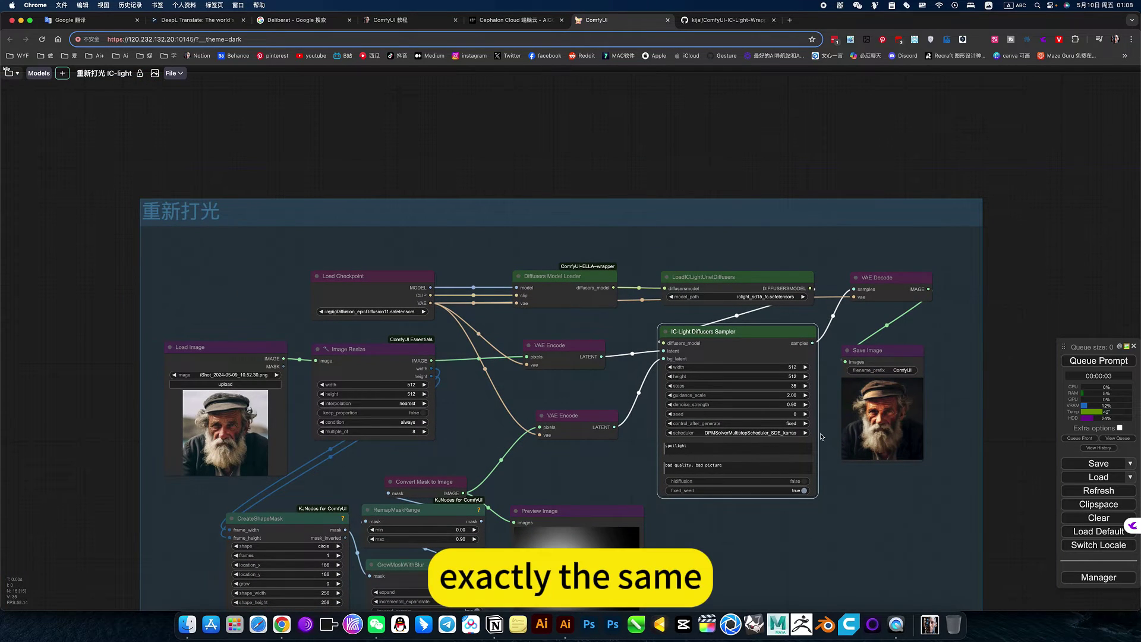
scroll(815, 432, "up", 4)
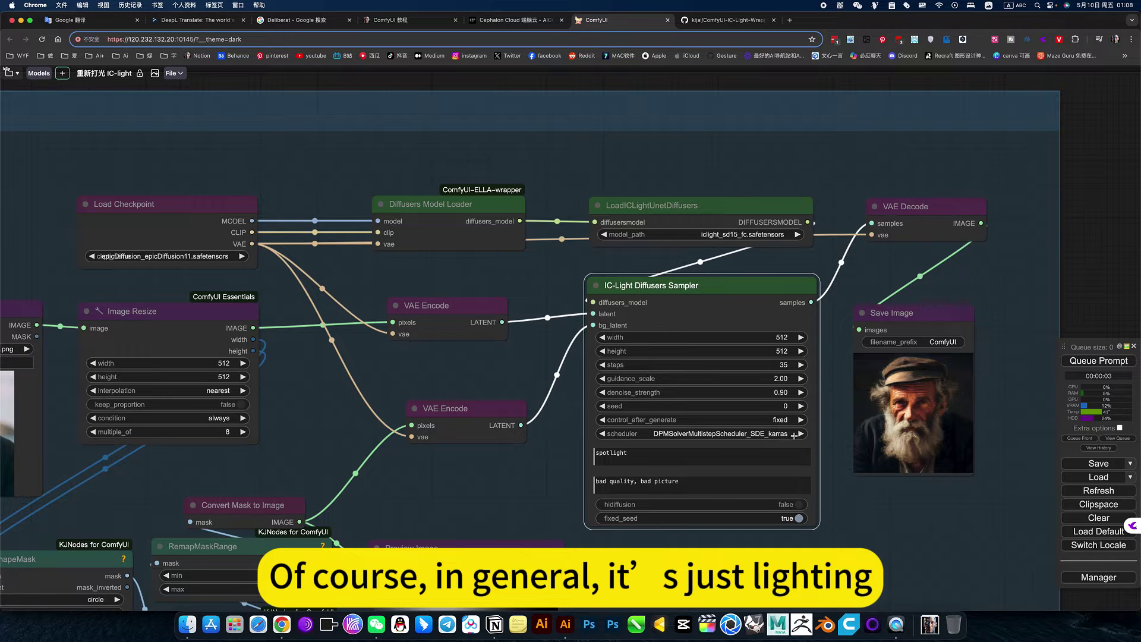
scroll(788, 393, "down", 3)
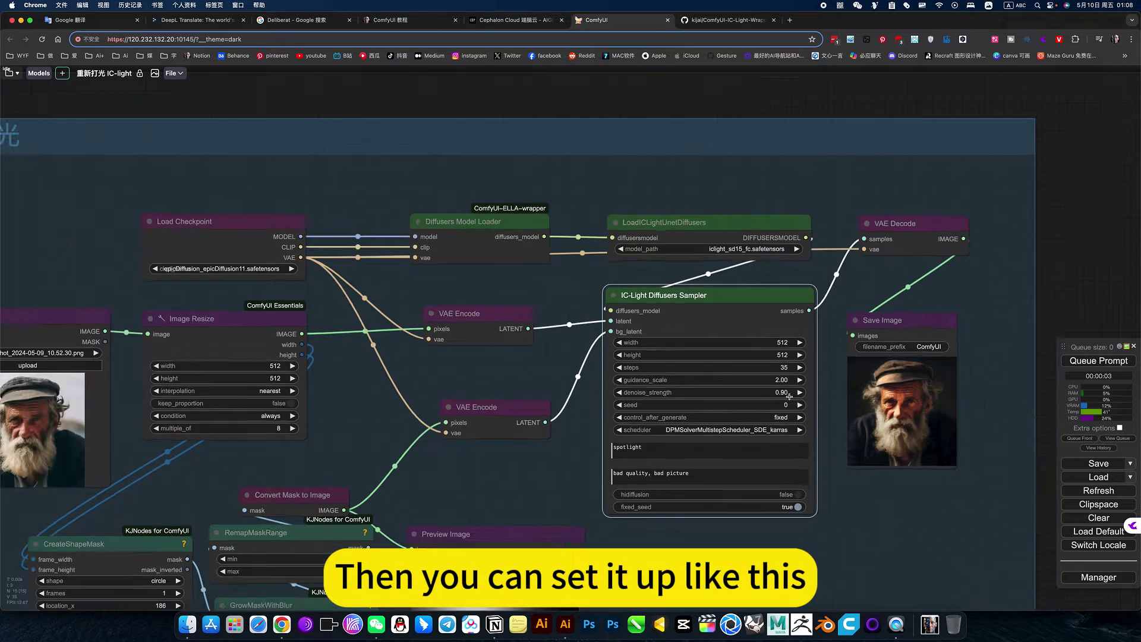
scroll(827, 419, "up", 5)
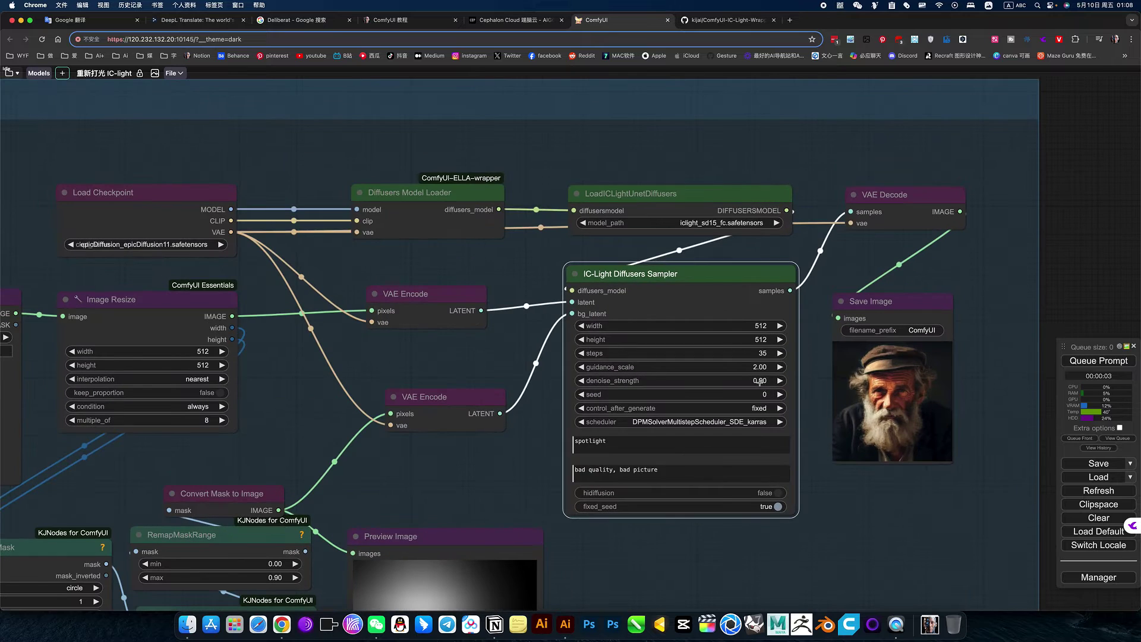
Step: Render a test image with denoise_strength lowered to 0.30
left_click(761, 380)
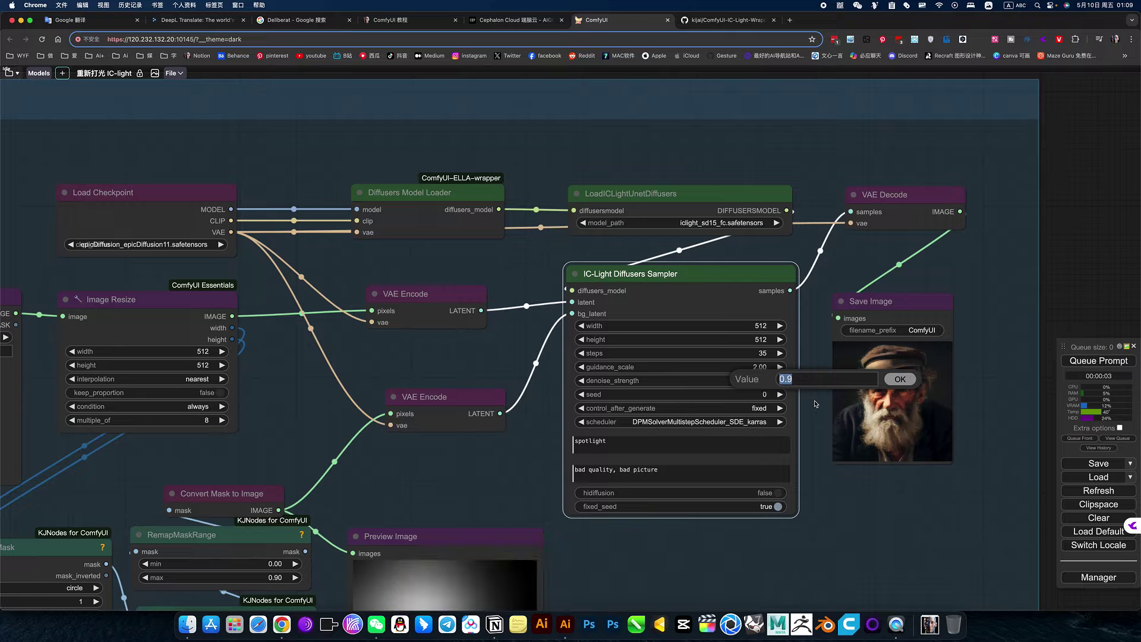
type("0.3")
key("Return")
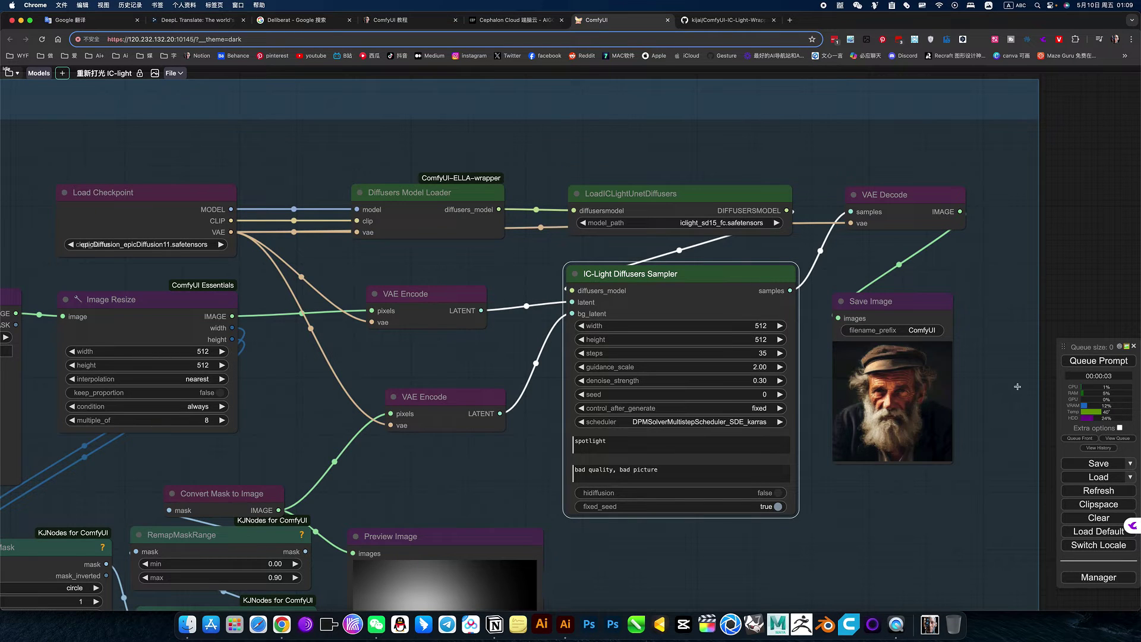
left_click(1109, 365)
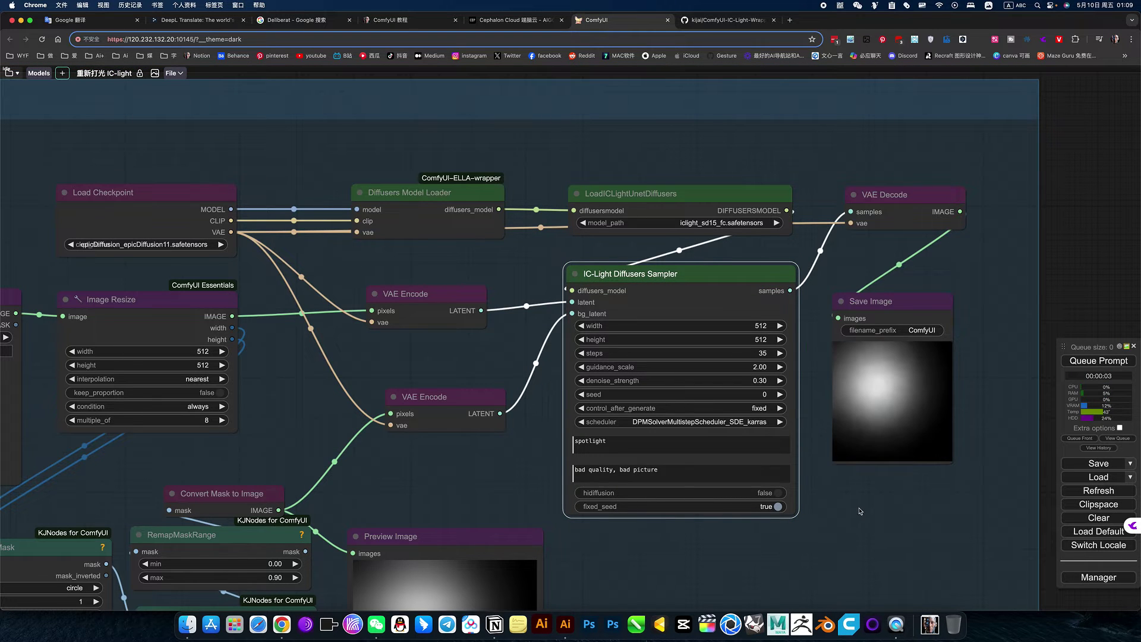
scroll(852, 515, "down", 5)
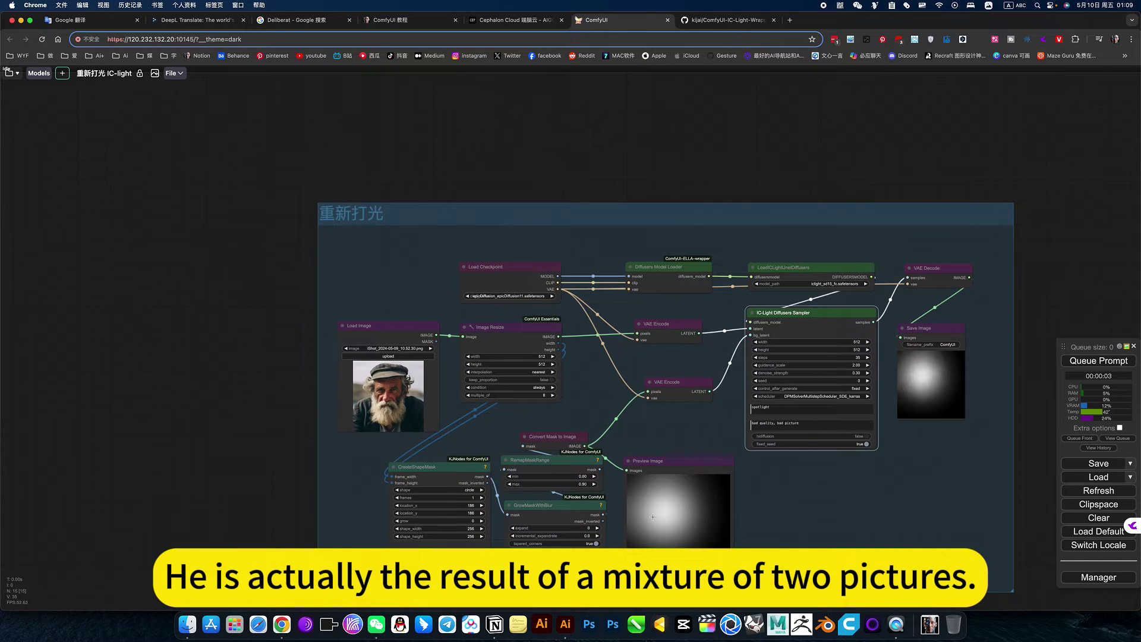
scroll(833, 379, "up", 6)
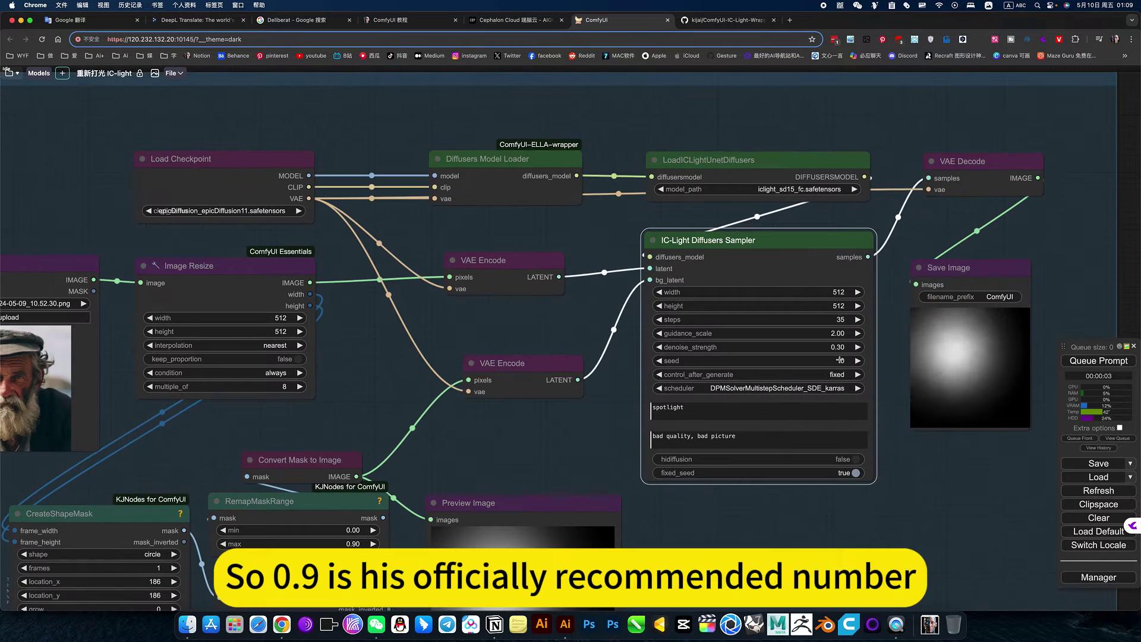
Step: Restore denoise_strength to 0.9 and render the spotlight-relit portrait again
left_click(847, 350)
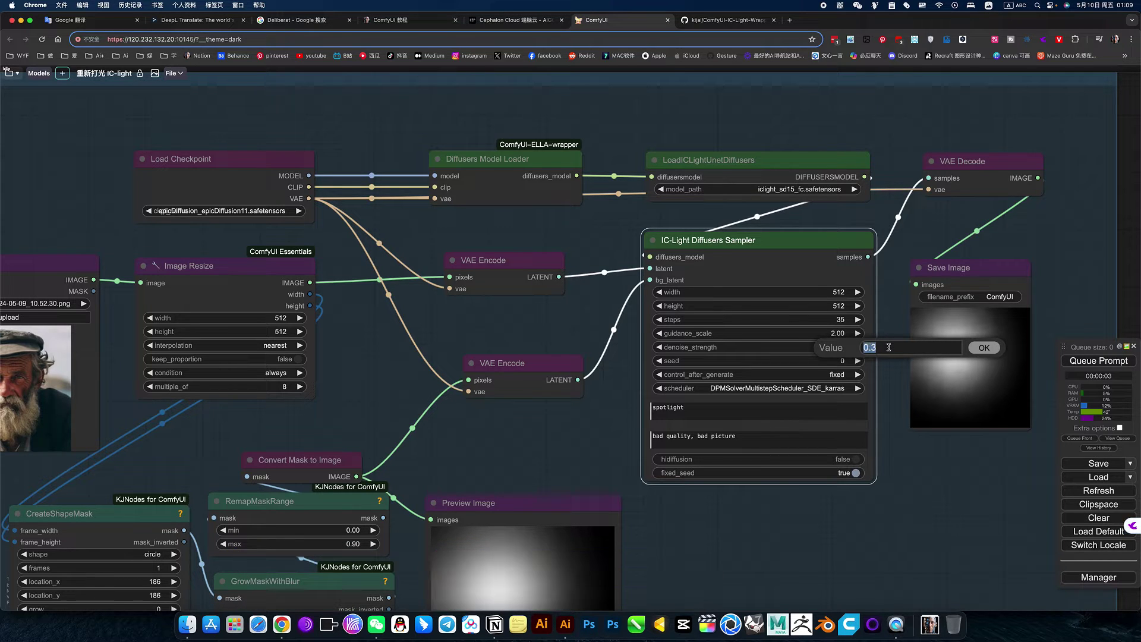
type("0.9")
key("Return")
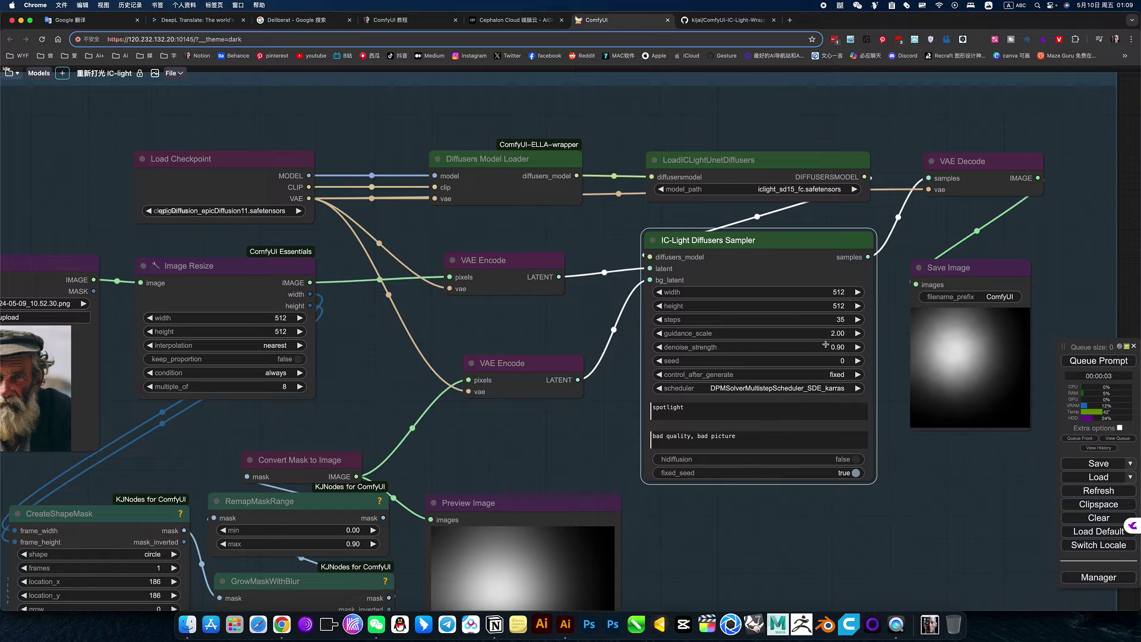
left_click(1099, 361)
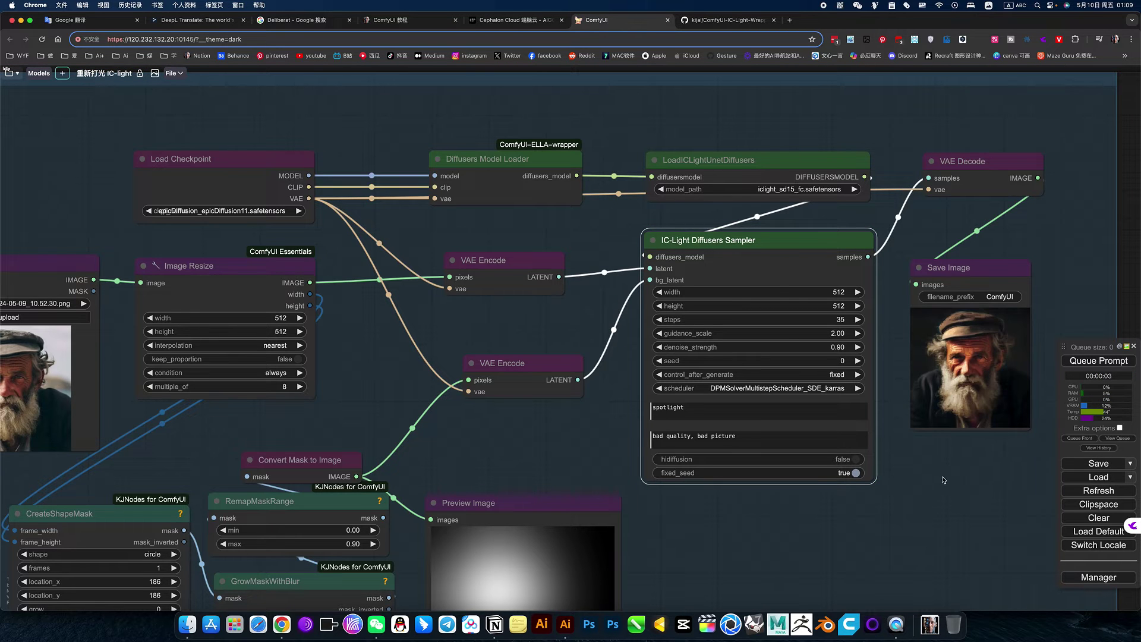
scroll(769, 490, "down", 4)
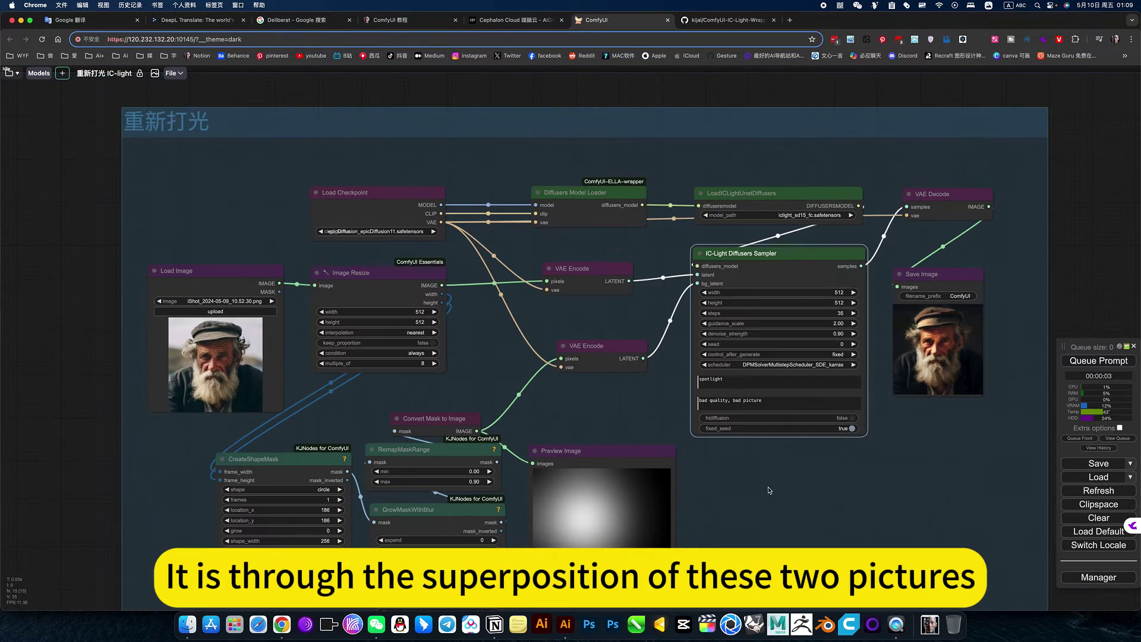
scroll(809, 501, "left", 3)
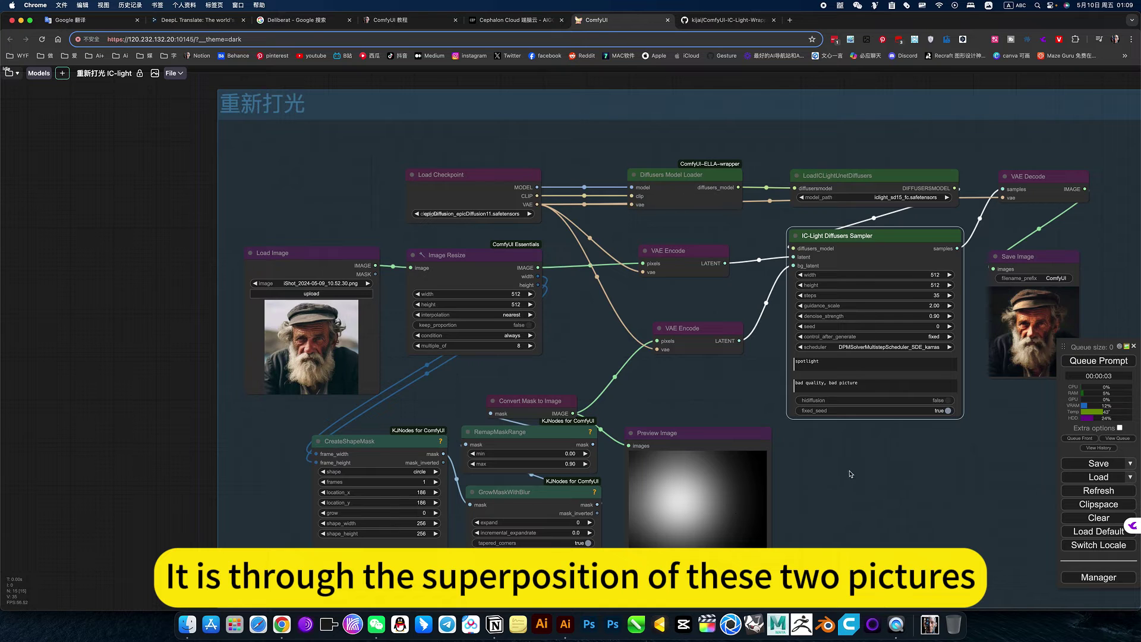
scroll(850, 474, "right", 2)
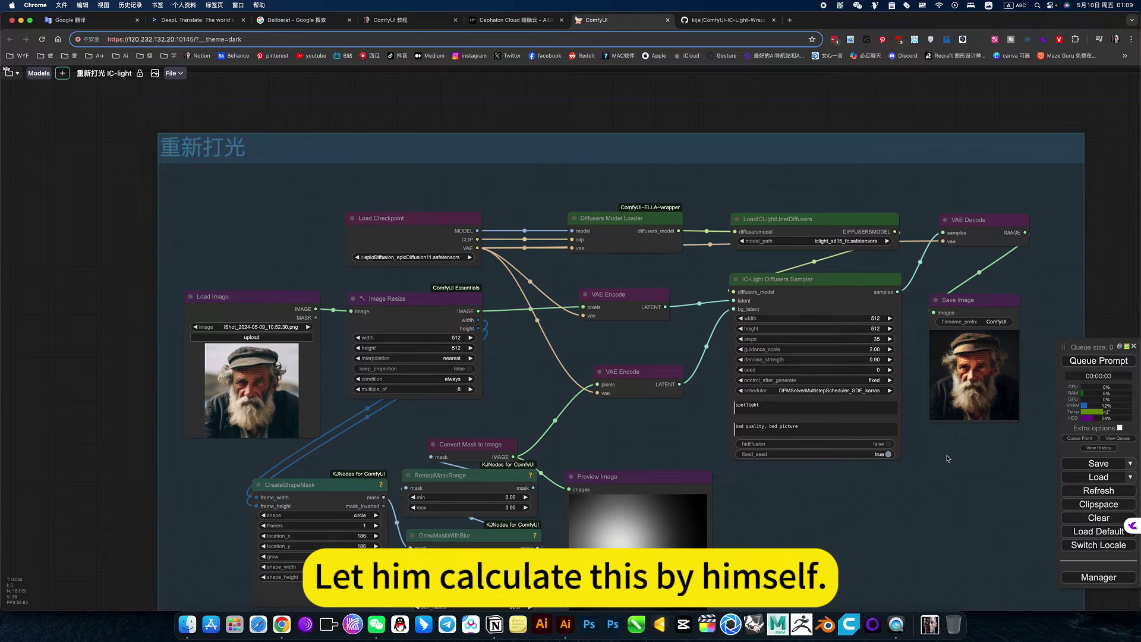
scroll(854, 491, "up", 5)
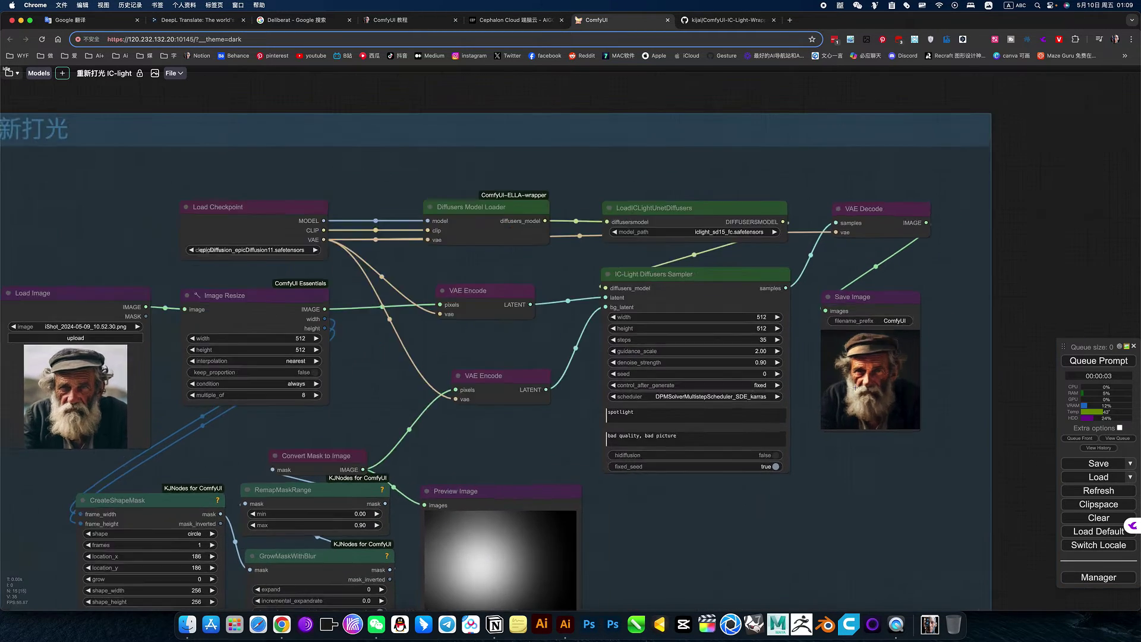
scroll(827, 443, "down", 6)
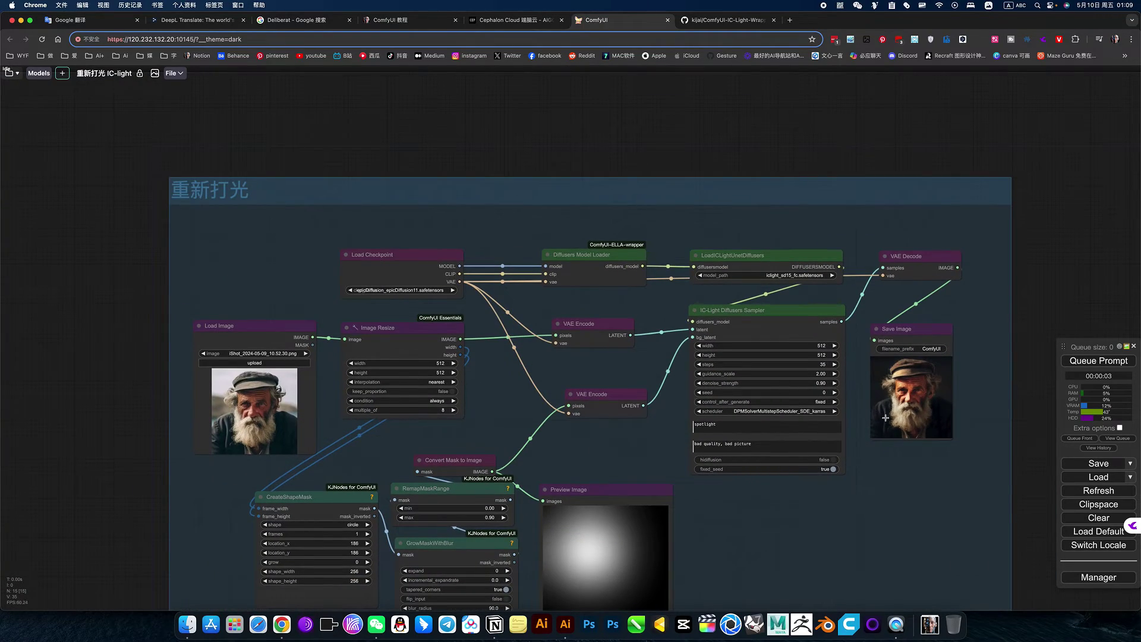
scroll(886, 418, "up", 8)
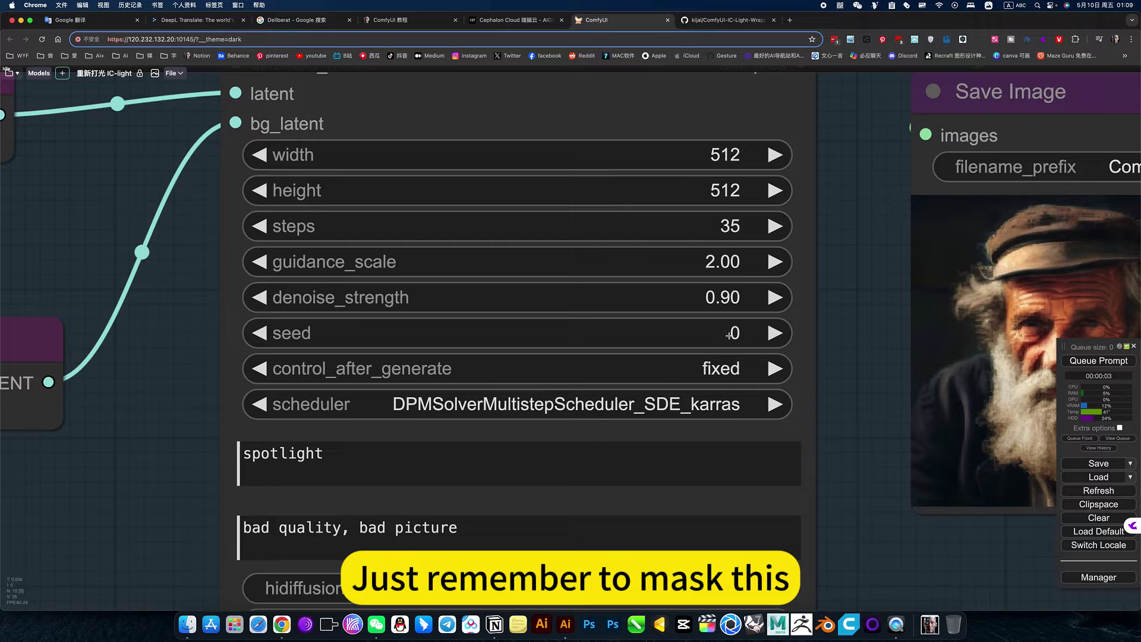
Step: Set control_after_generate to randomize and queue a new run
left_click(733, 369)
left_click(737, 429)
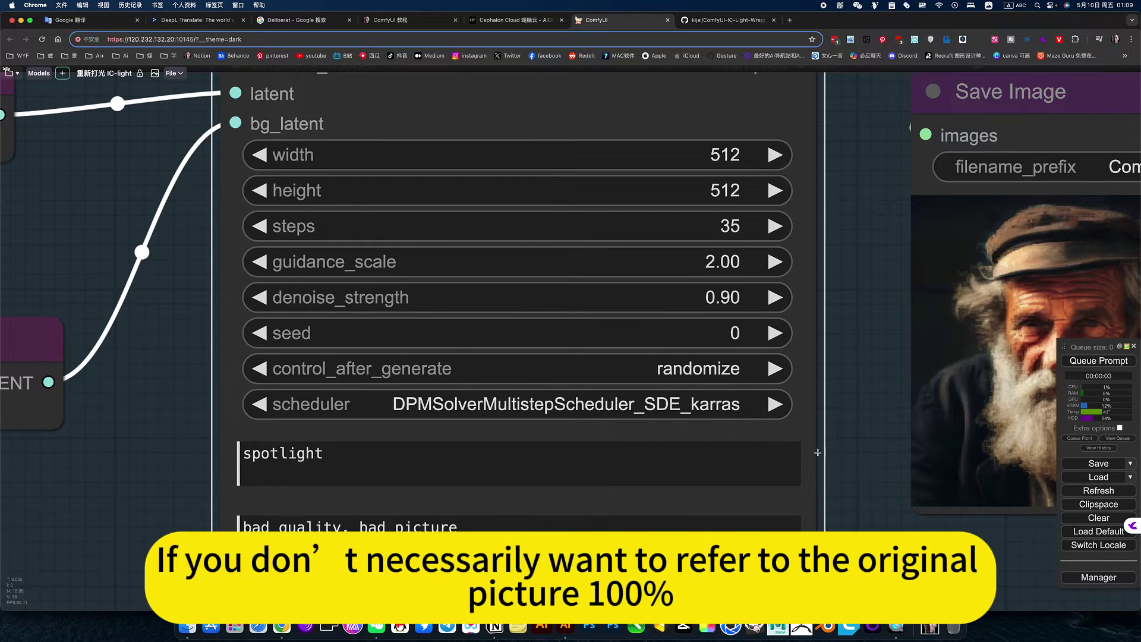
scroll(856, 443, "down", 7)
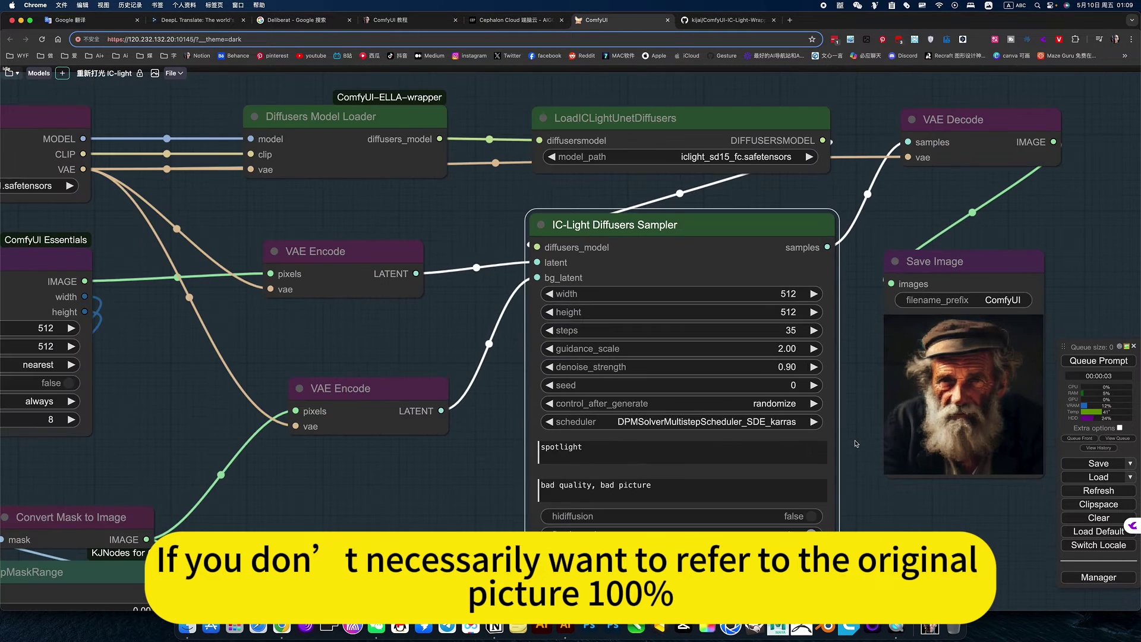
left_click(1098, 361)
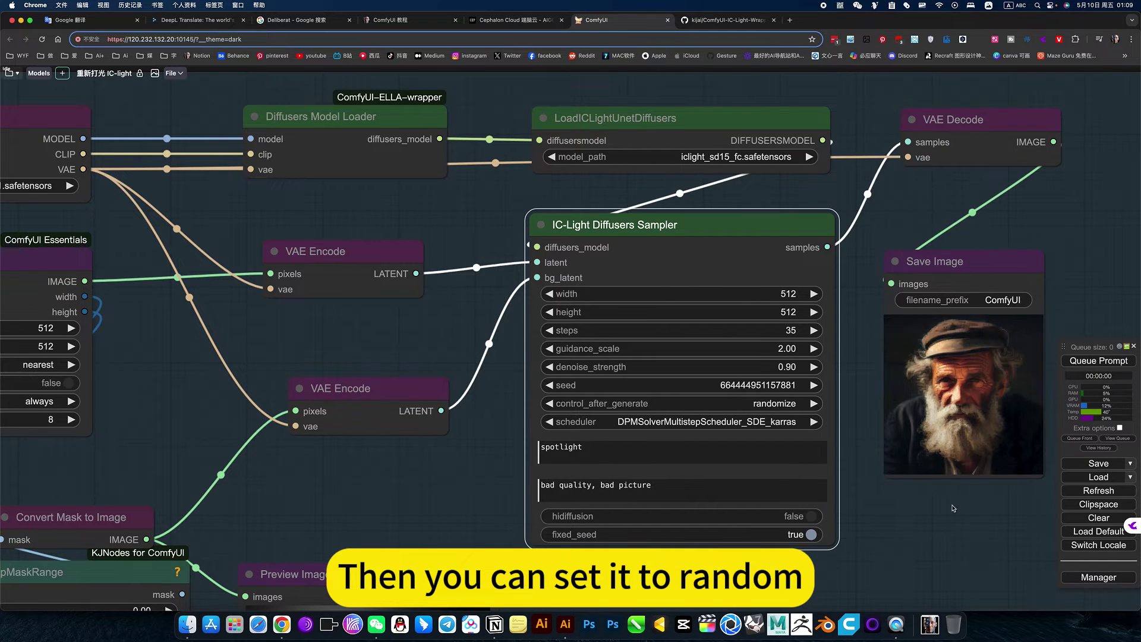
Step: Generate another portrait with a new seed, then move to the Cephalon Cloud page
scroll(952, 509, "down", 5)
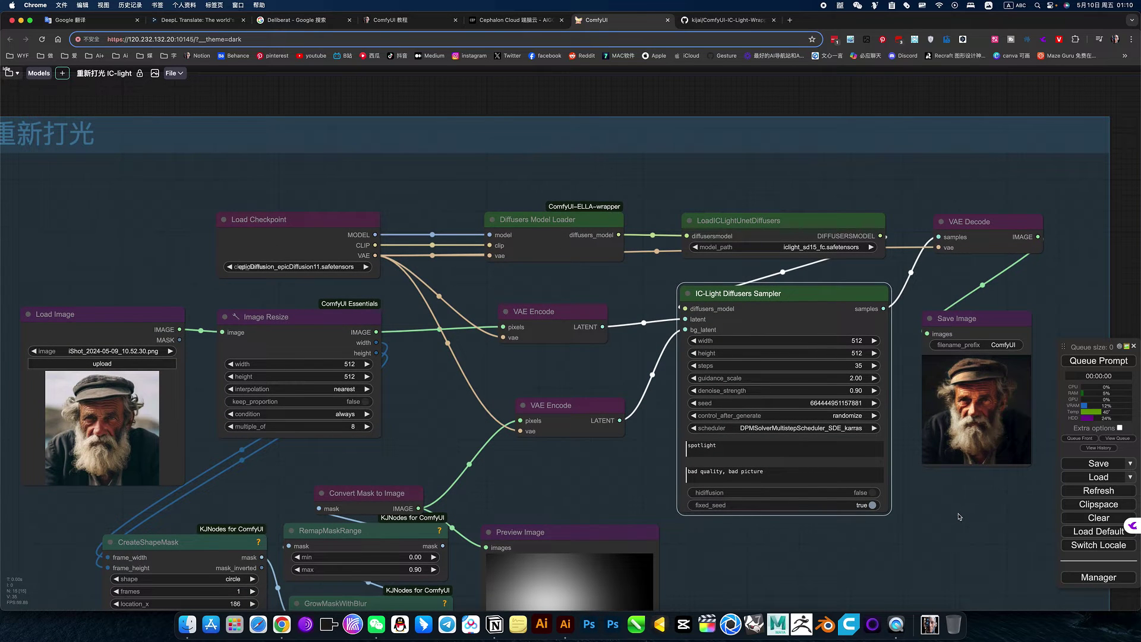
scroll(958, 516, "down", 4)
left_click_drag(959, 516, 904, 330)
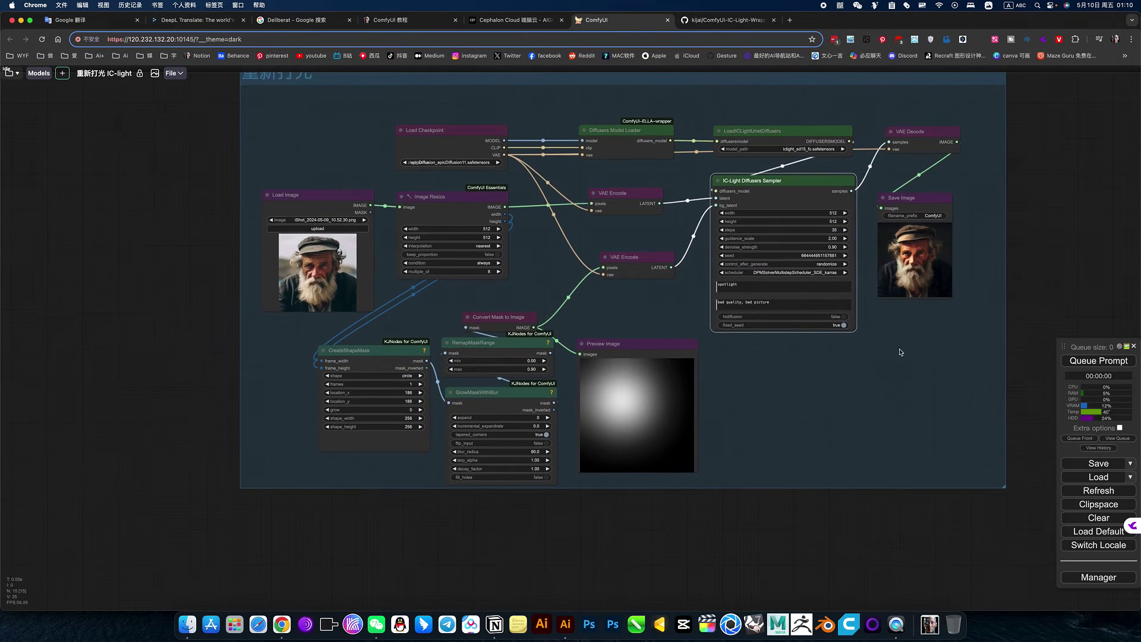
scroll(874, 446, "up", 3)
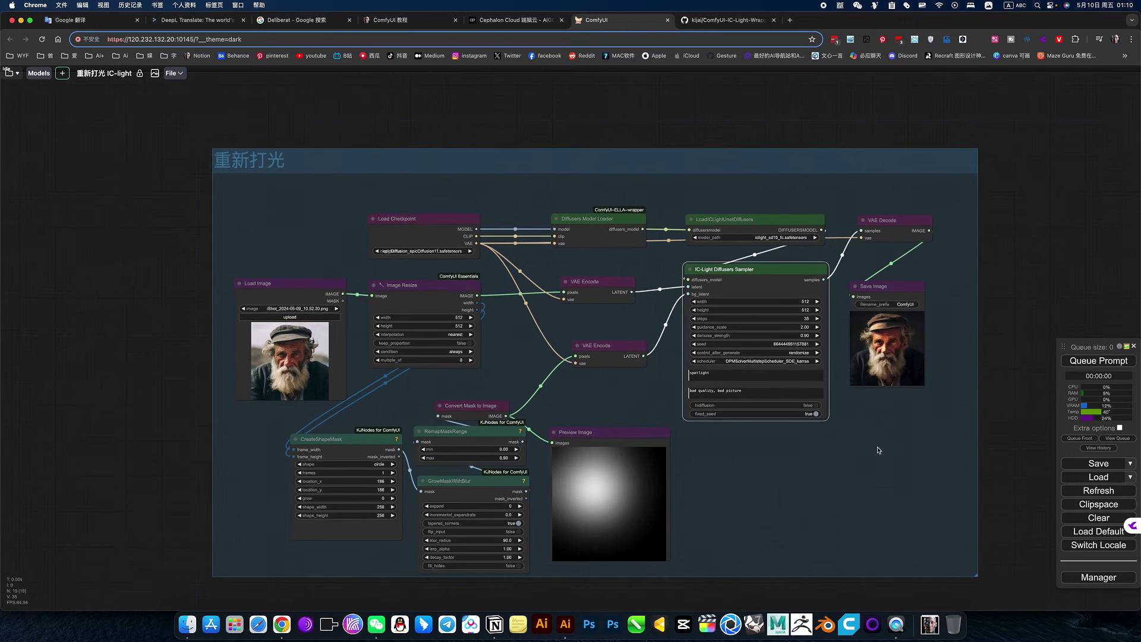
left_click(1099, 360)
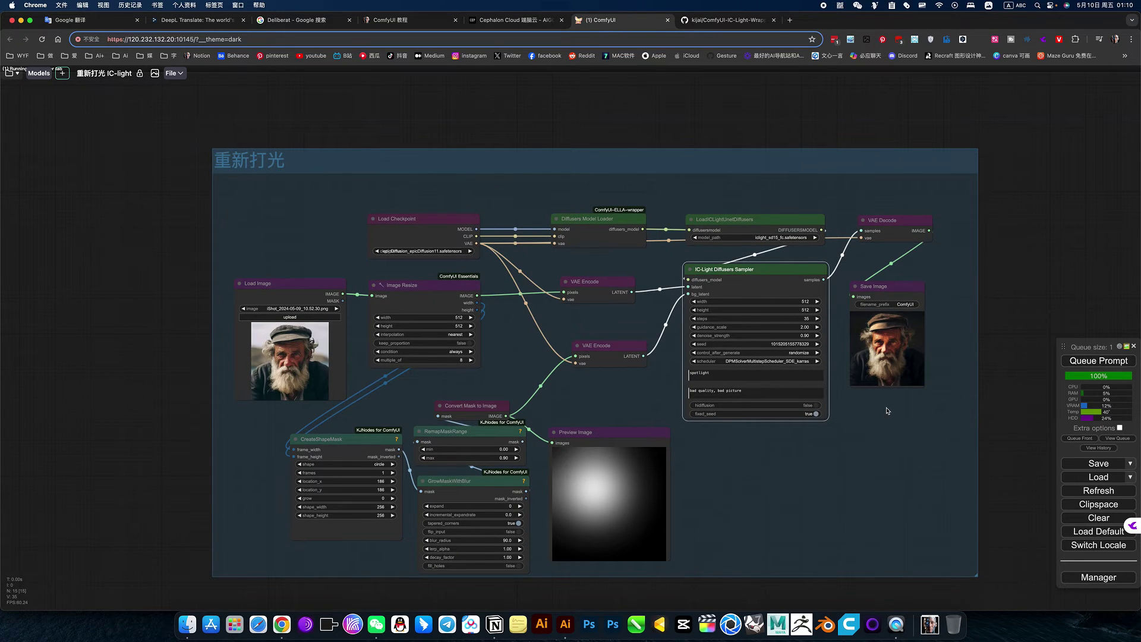
scroll(887, 411, "up", 5)
scroll(888, 412, "down", 5)
scroll(352, 204, "up", 1)
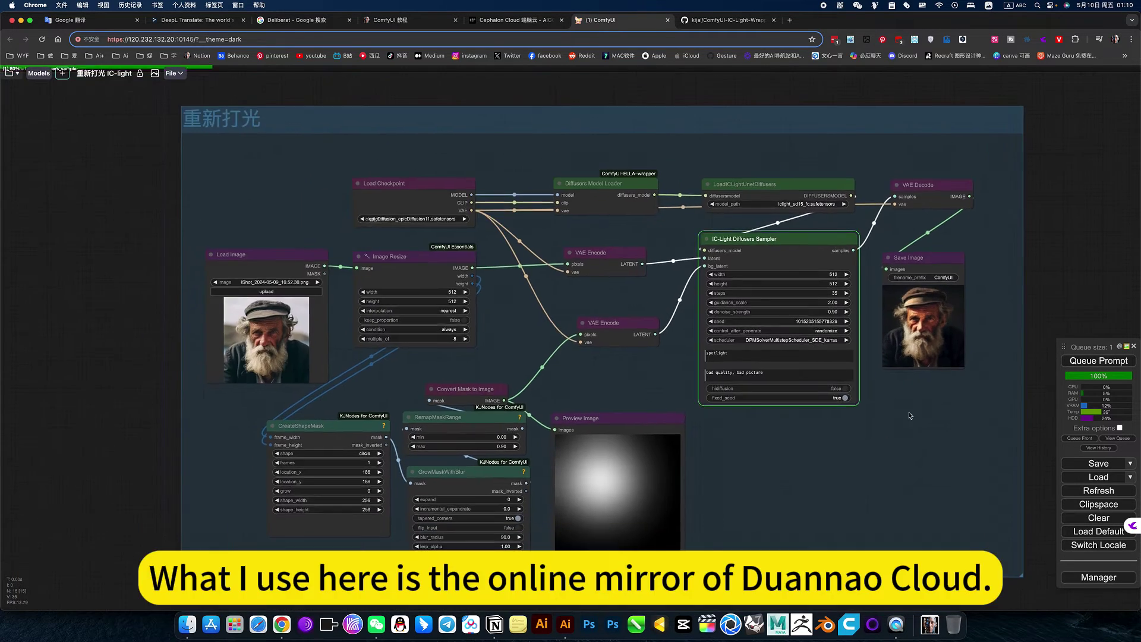
left_click(413, 21)
left_click(509, 20)
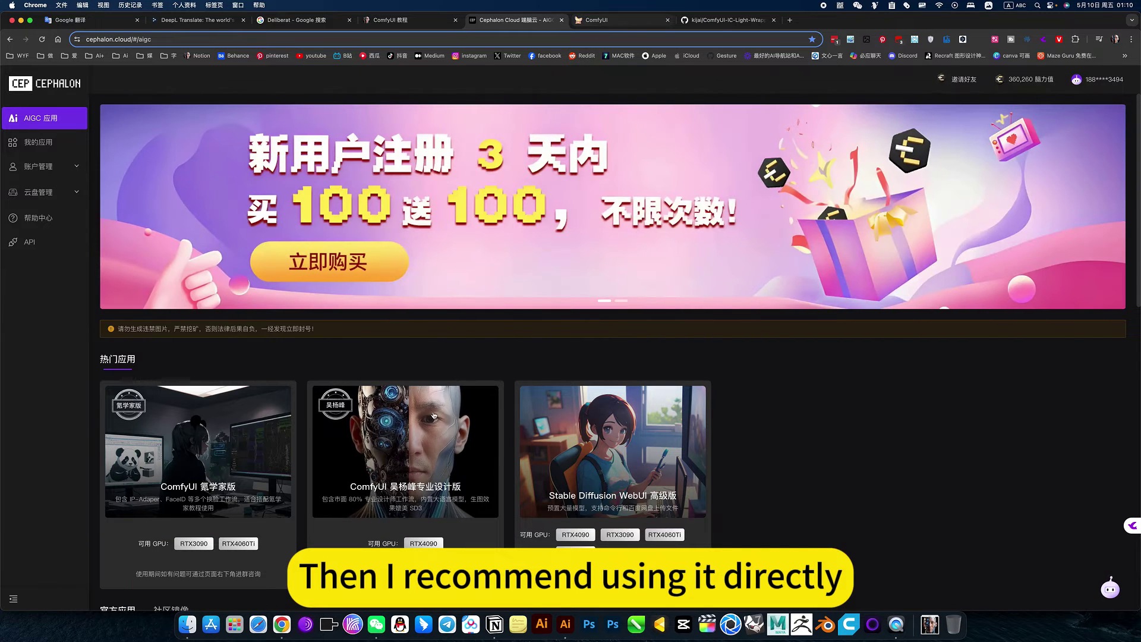
left_click(597, 22)
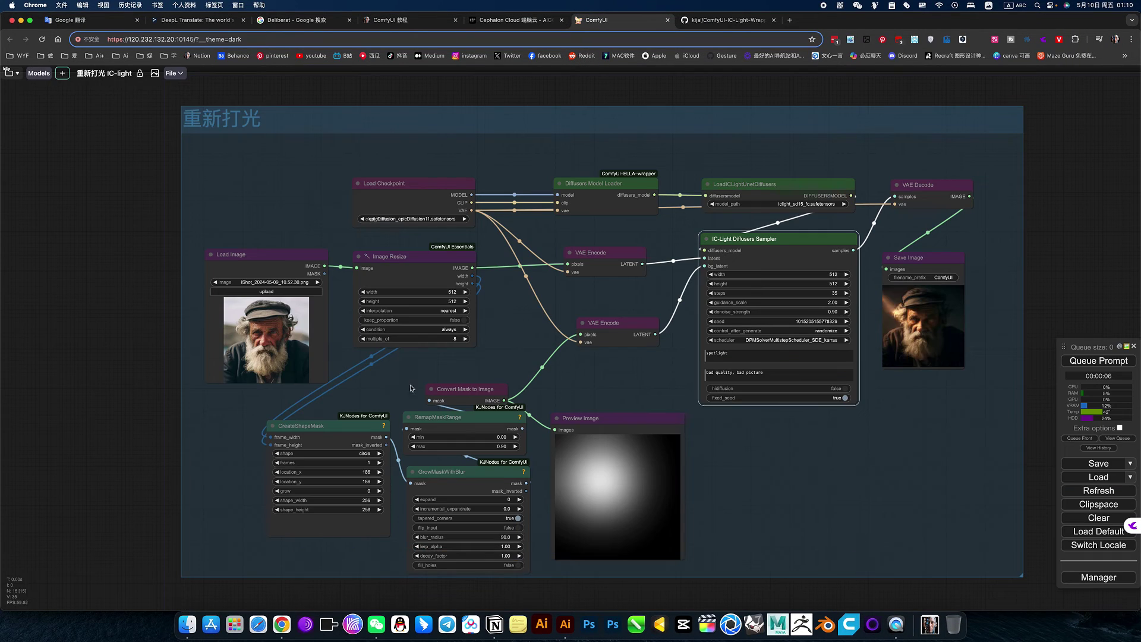
left_click(442, 219)
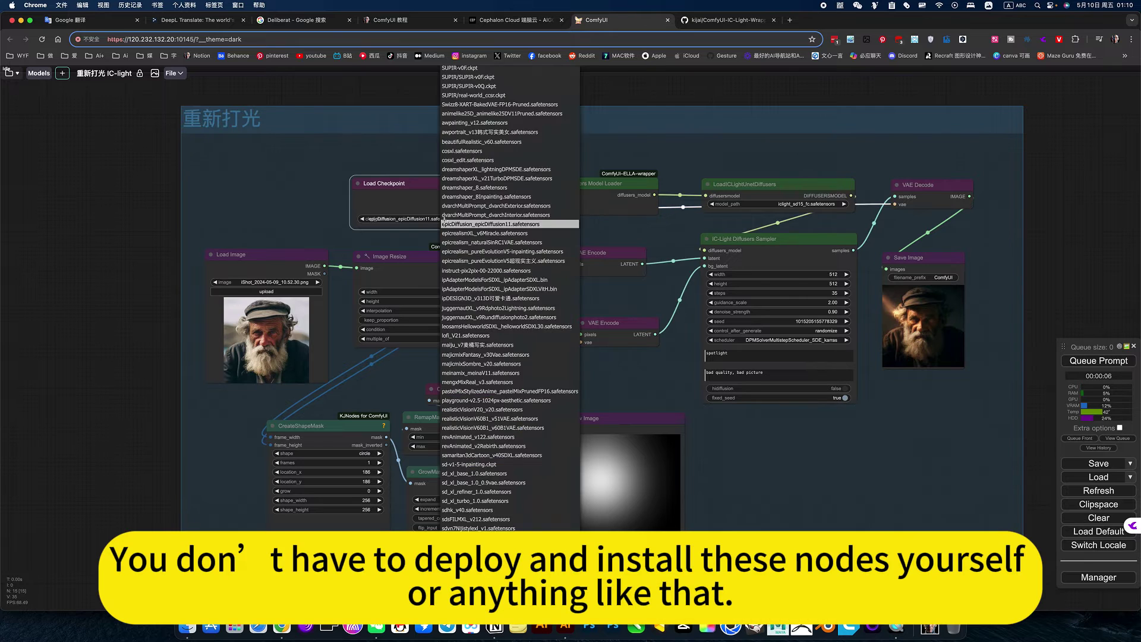
left_click(631, 375)
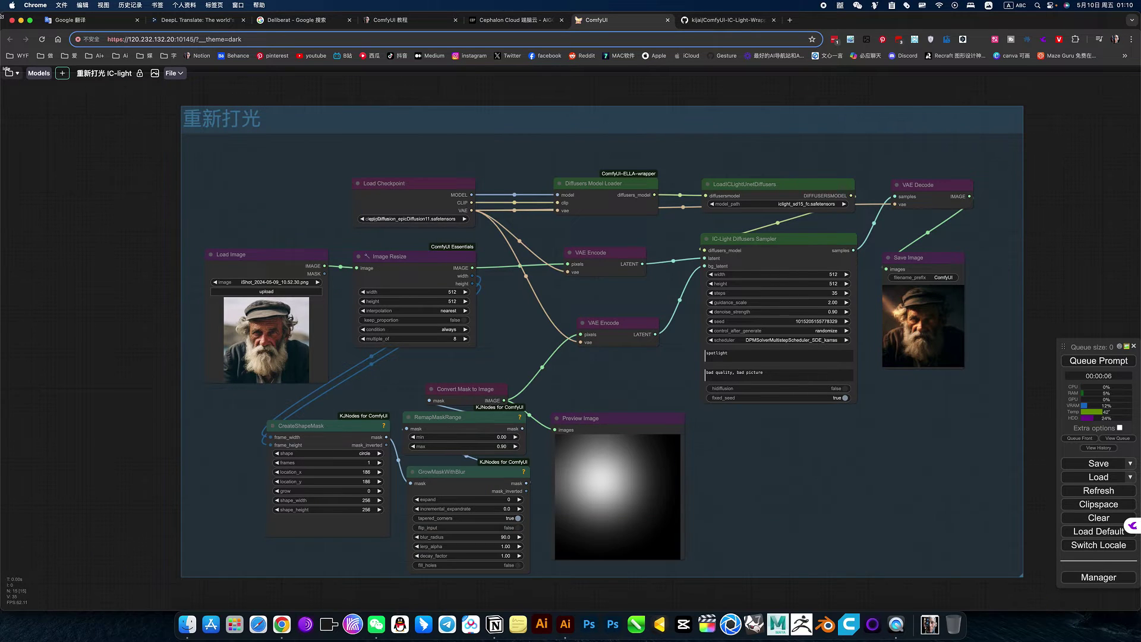
left_click(16, 74)
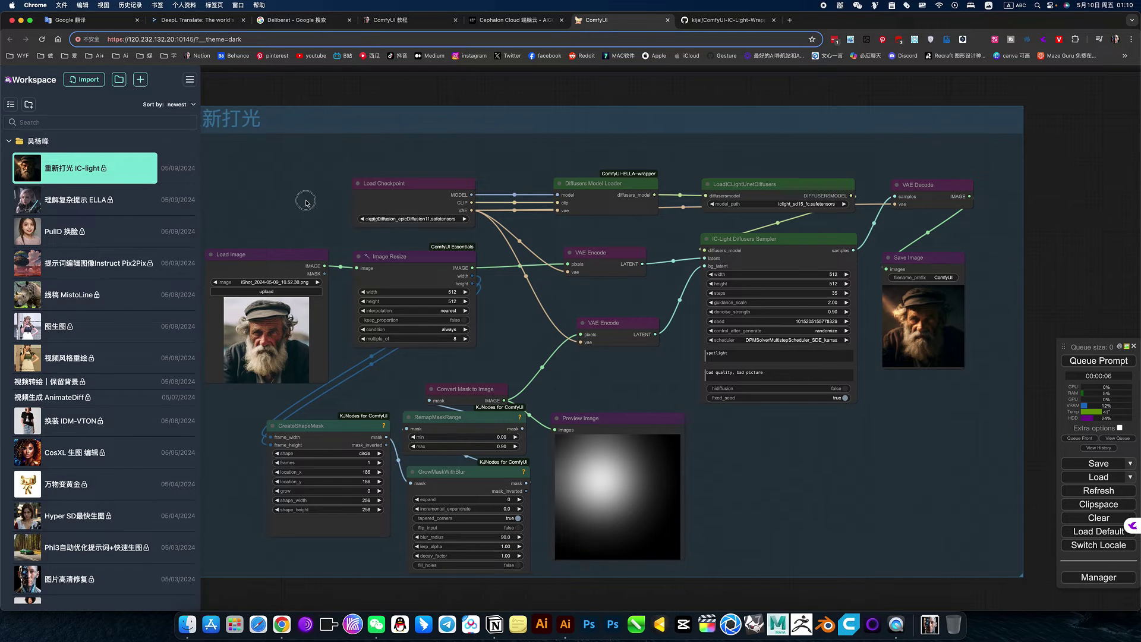
left_click(305, 198)
left_click(440, 219)
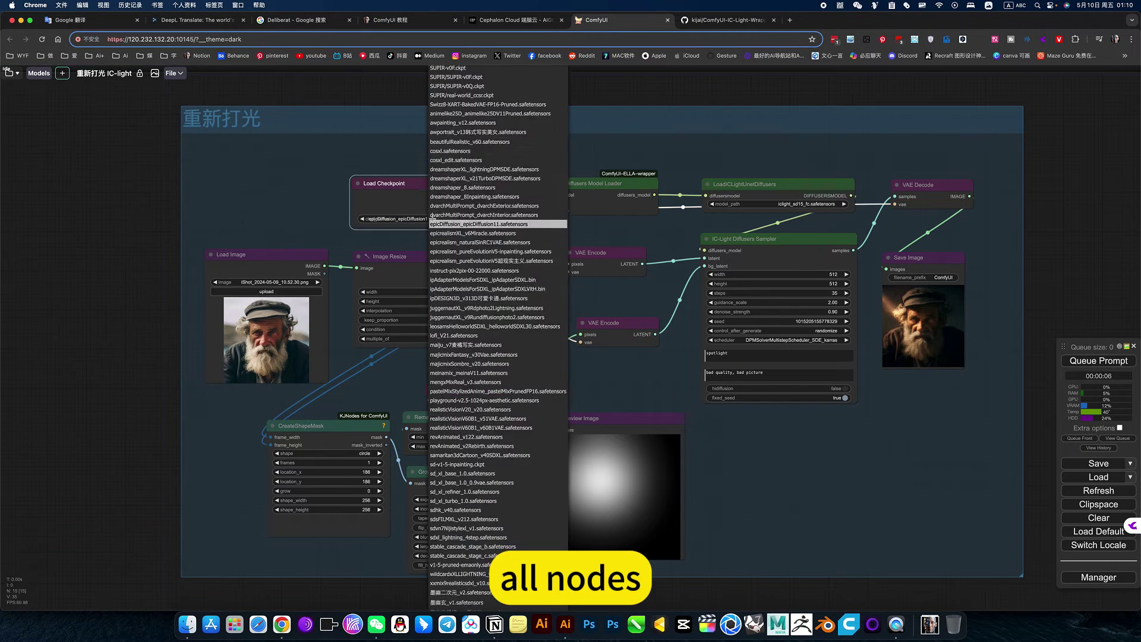
left_click(642, 293)
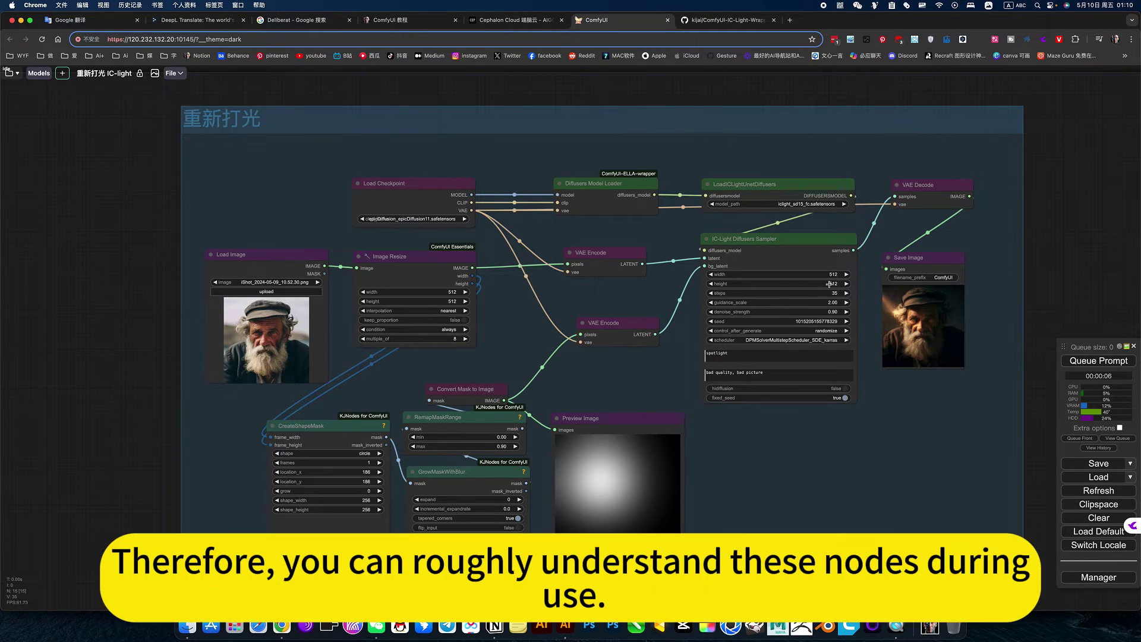
Step: Zoom and pan the canvas to look over the whole 重新打光 relighting group
scroll(511, 290, "up", 5)
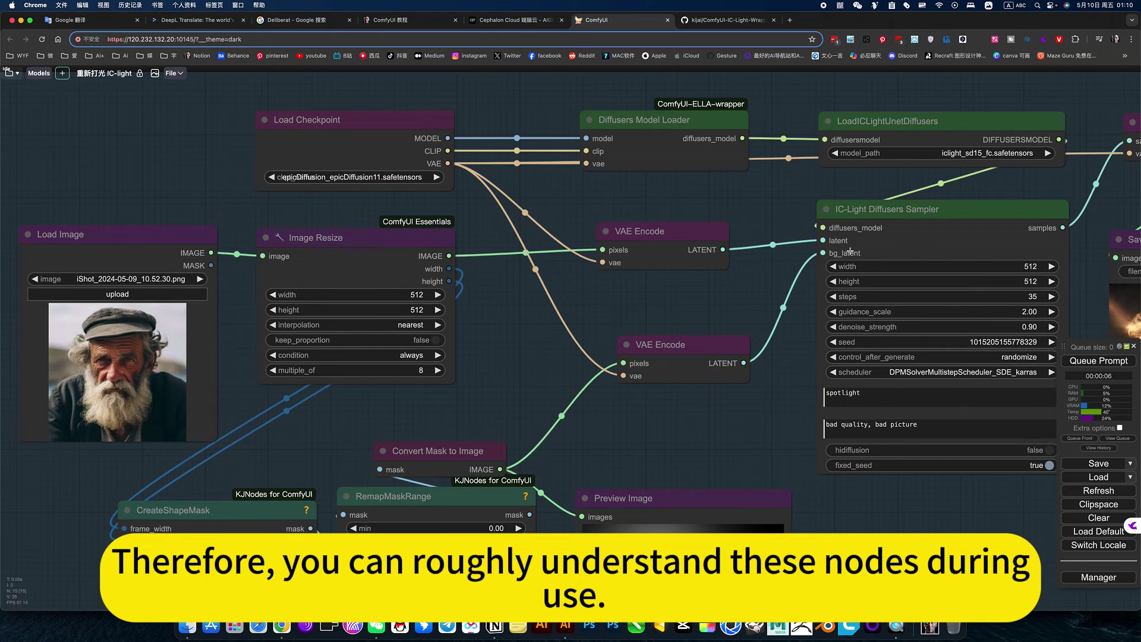
scroll(712, 443, "down", 8)
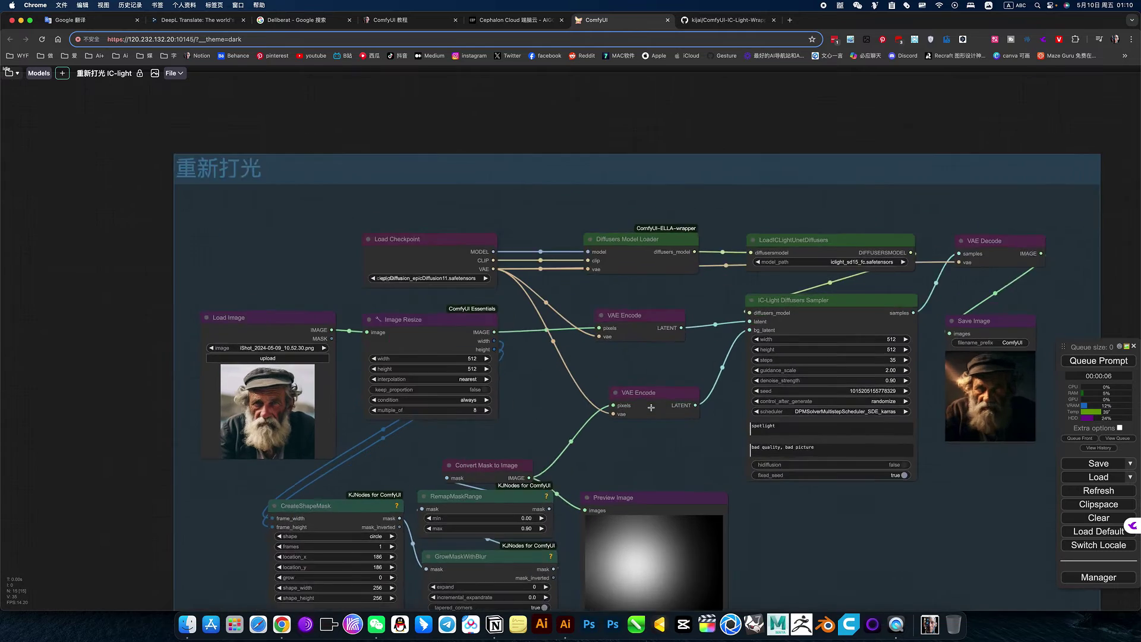
scroll(647, 404, "up", 3)
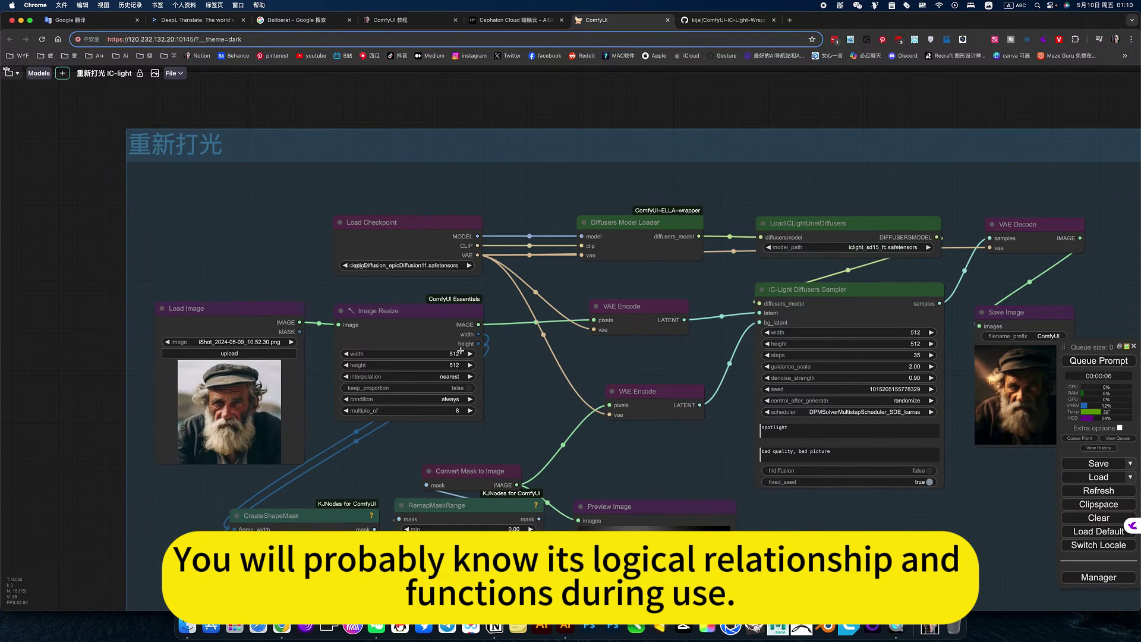
left_click_drag(880, 519, 788, 482)
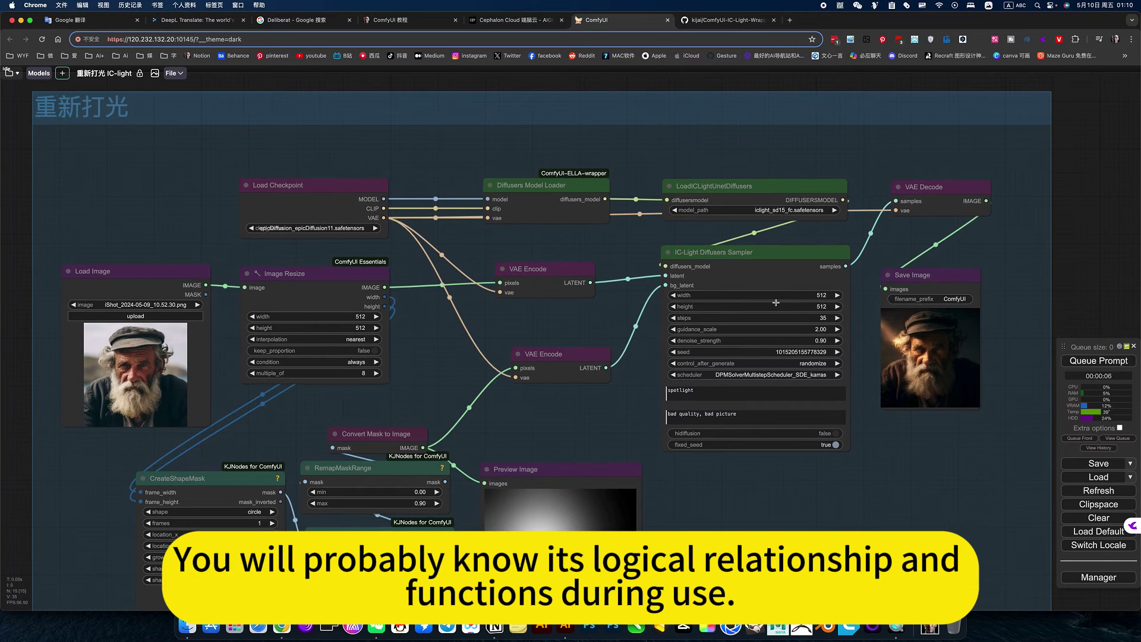
scroll(832, 380, "down", 4)
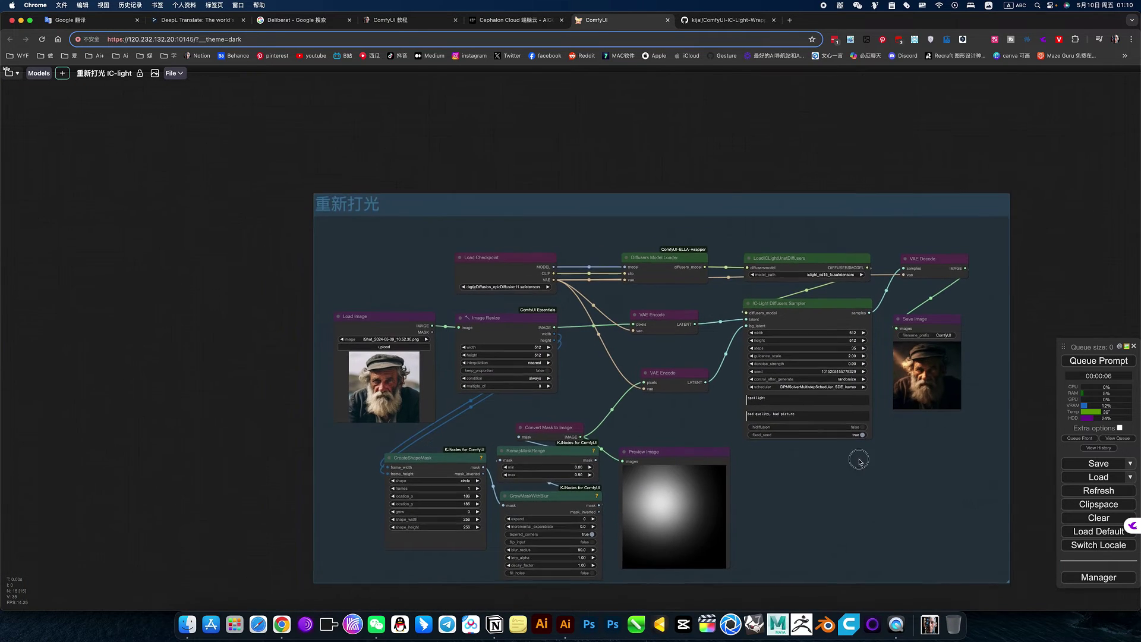
scroll(797, 476, "up", 3)
scroll(778, 482, "up", 2)
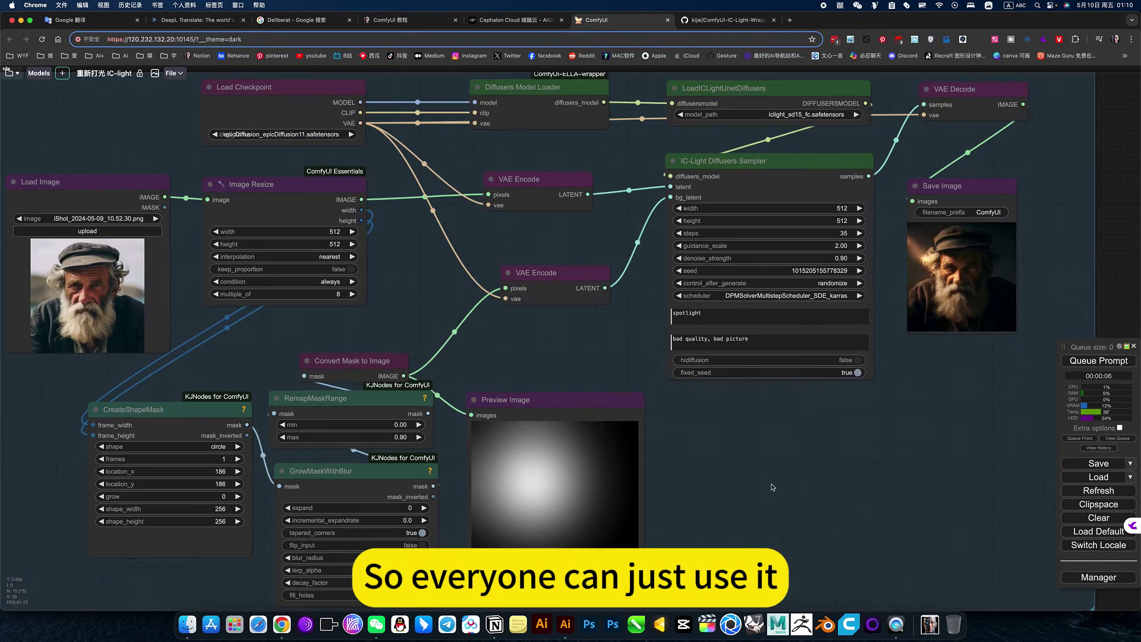
scroll(735, 440, "down", 3)
left_click_drag(744, 426, 745, 452)
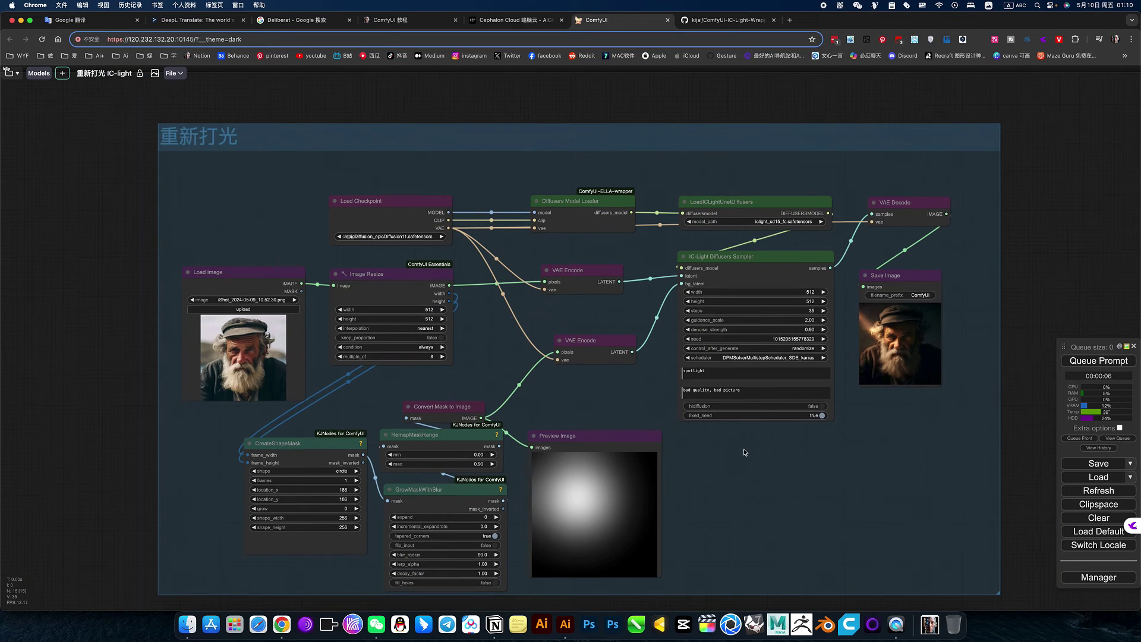
Step: Go to the ComfyUI 教程 notes and scroll through its numbered tutorial sections
left_click(393, 20)
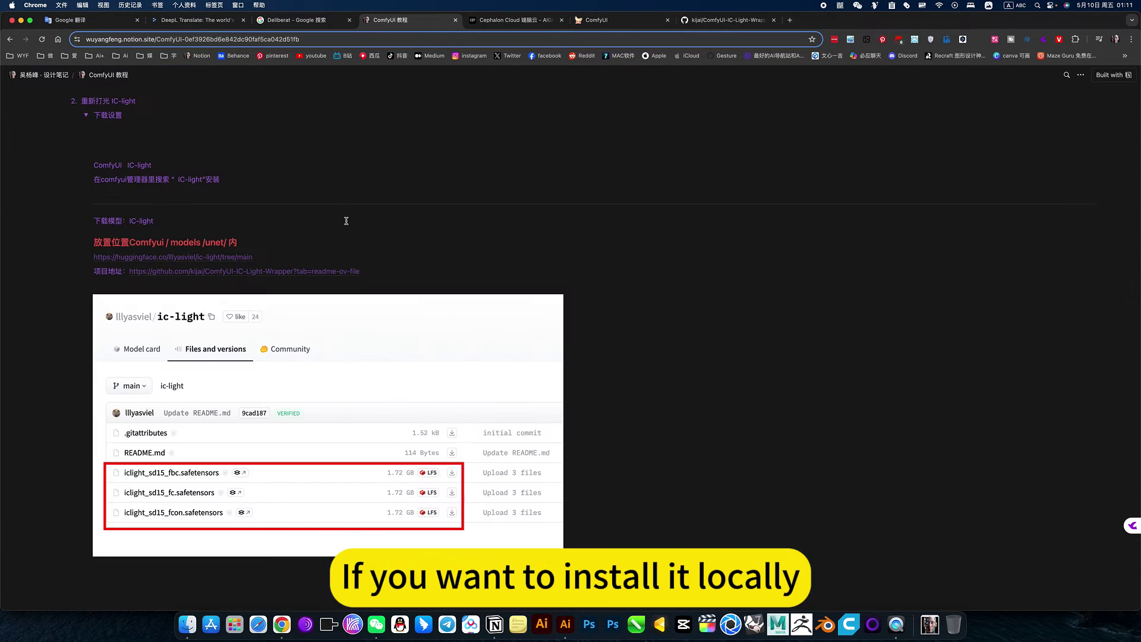
scroll(347, 221, "up", 3)
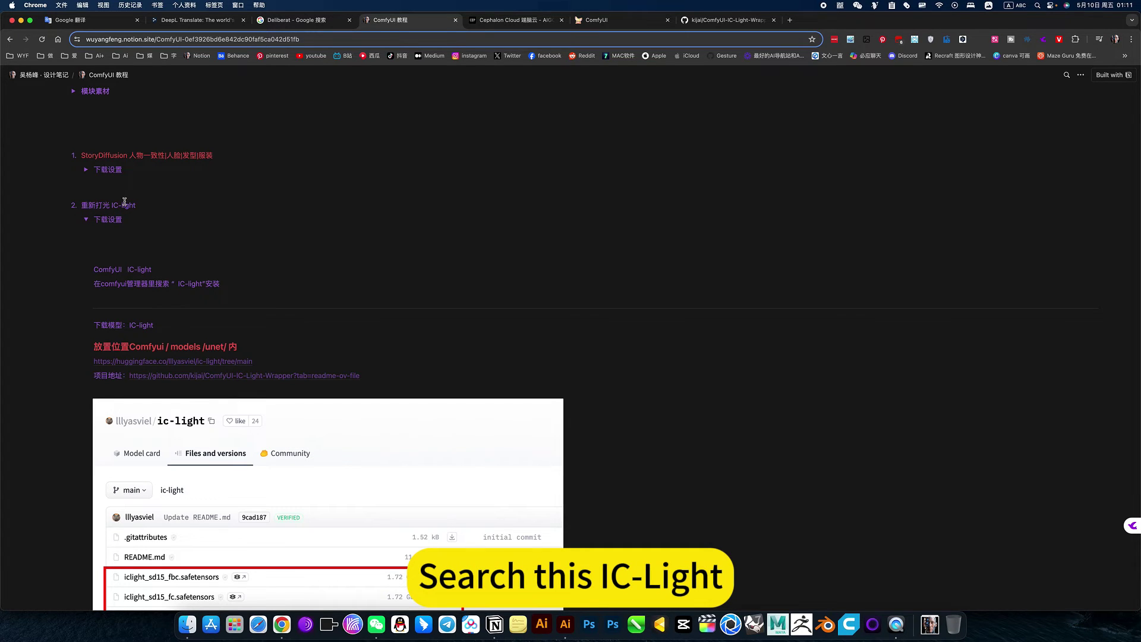
scroll(227, 286, "down", 15)
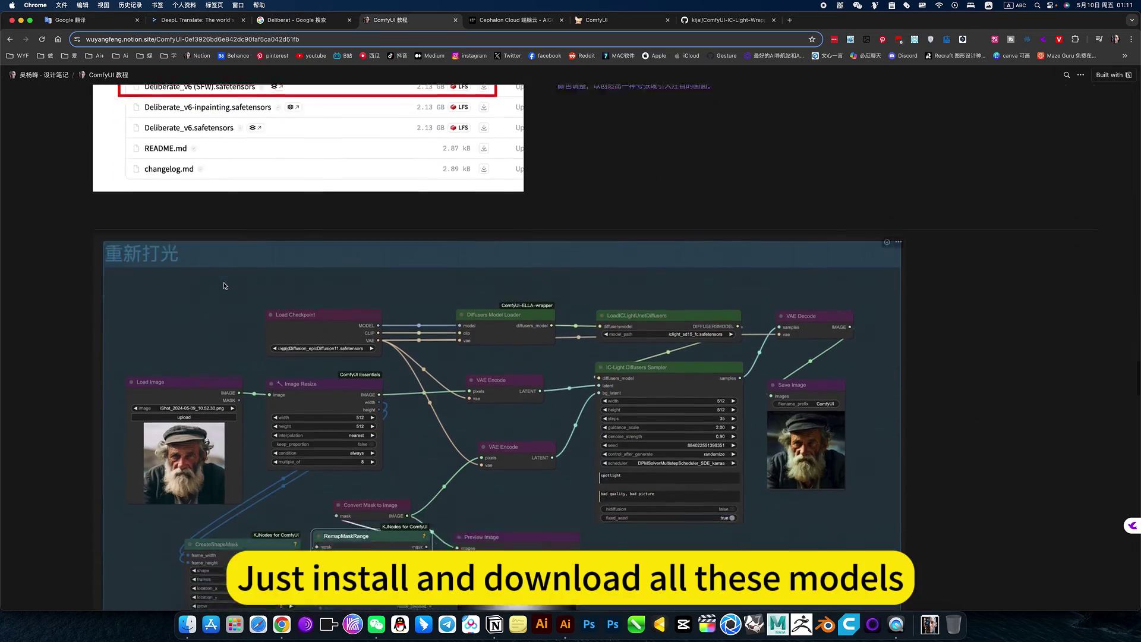
scroll(225, 286, "up", 4)
scroll(224, 287, "up", 8)
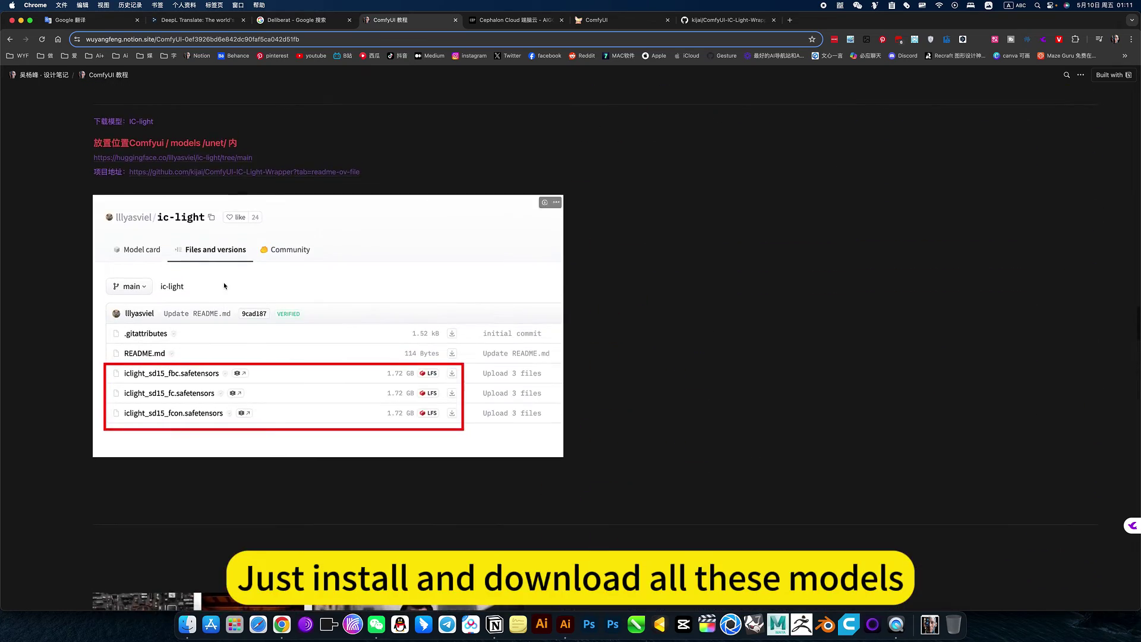
scroll(223, 286, "down", 4)
scroll(224, 286, "down", 7)
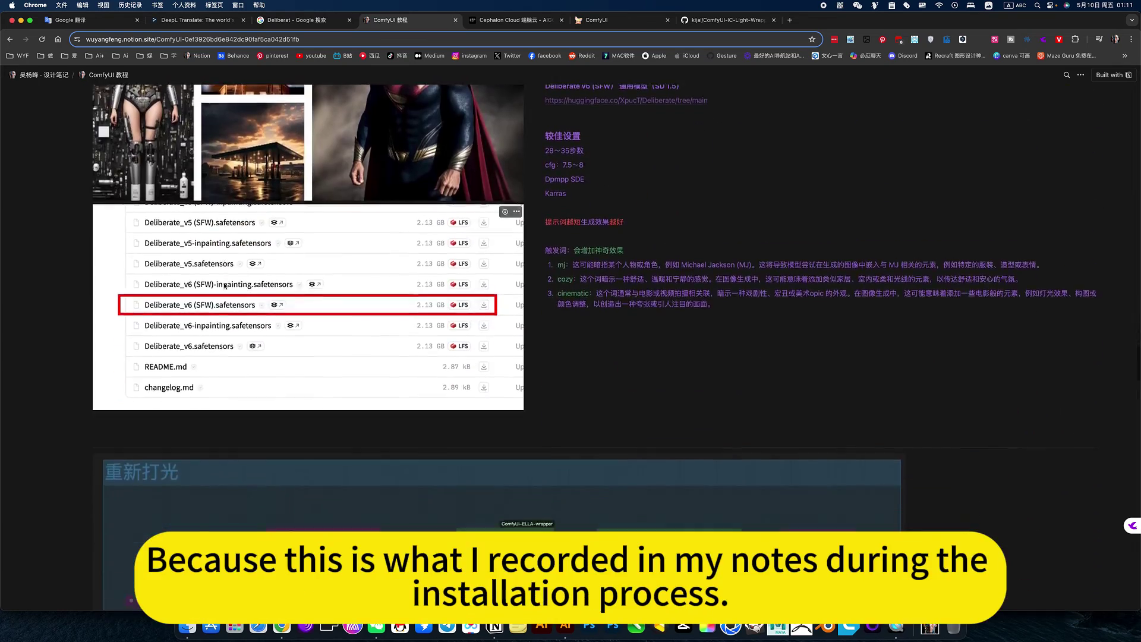
scroll(224, 286, "down", 8)
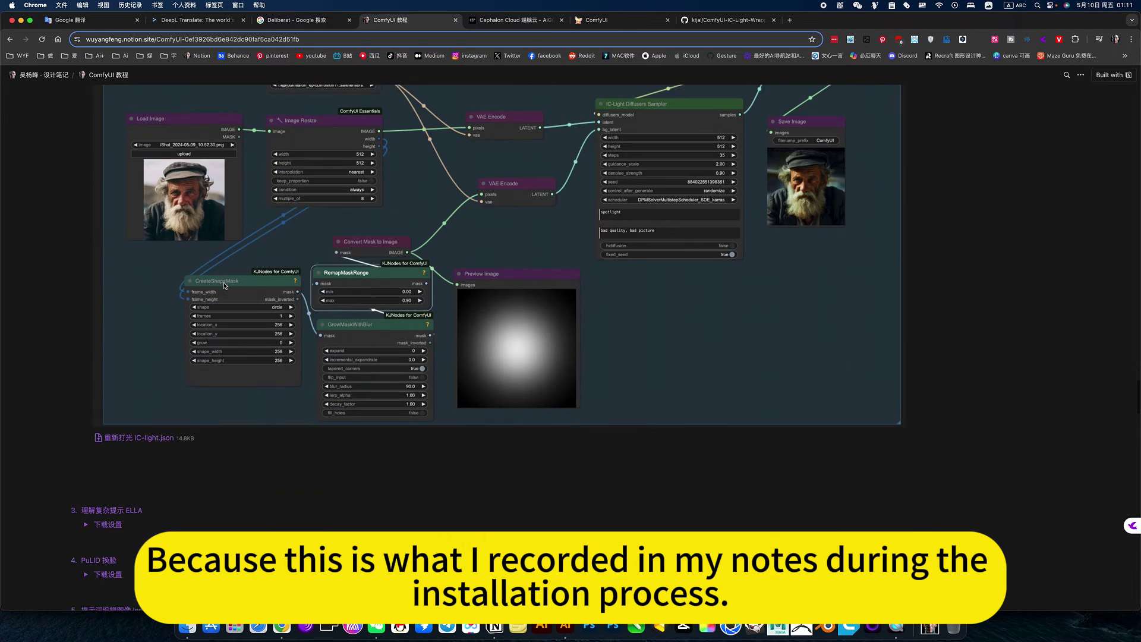
scroll(225, 286, "up", 5)
Step: Collapse the 下载设置 toggle under item 2, then go to the Cephalon Cloud page
scroll(224, 286, "down", 3)
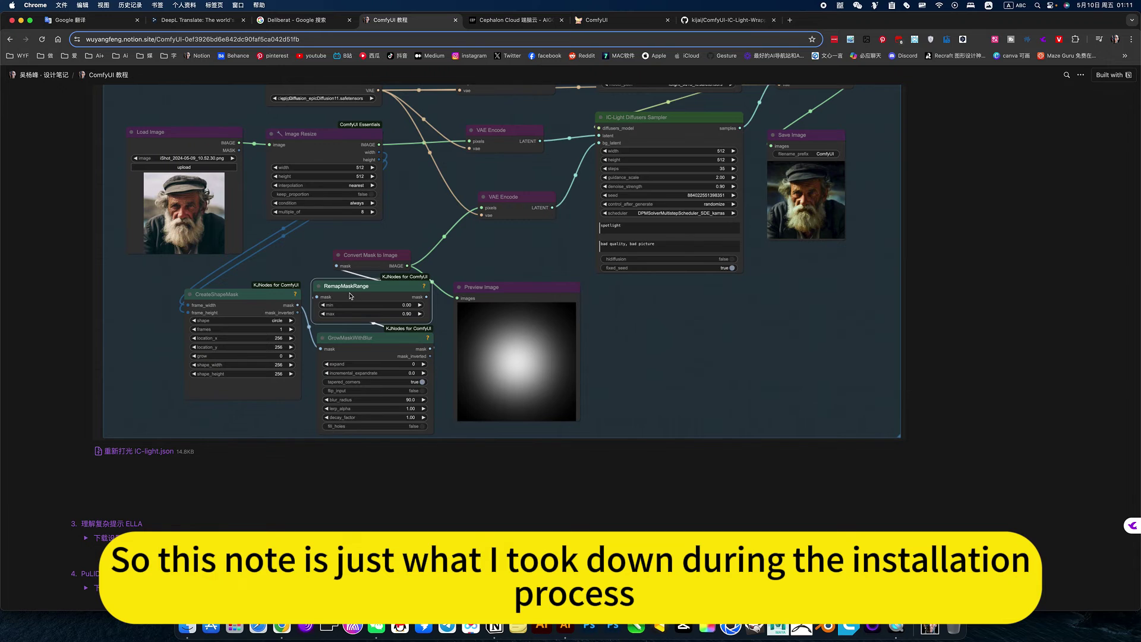
scroll(350, 296, "up", 10)
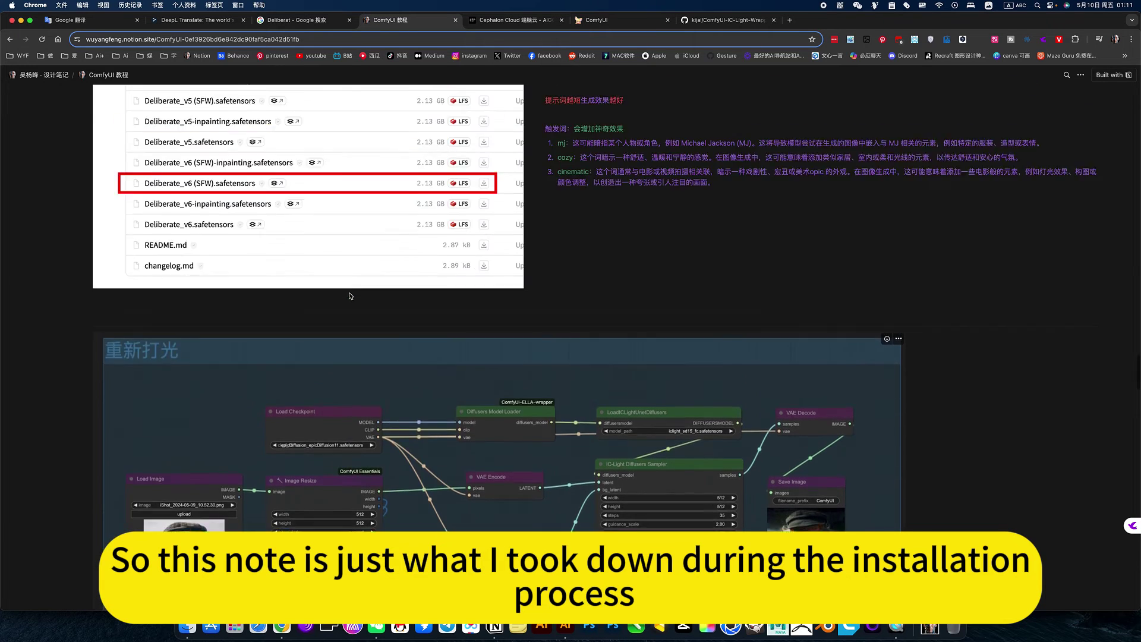
scroll(349, 295, "up", 15)
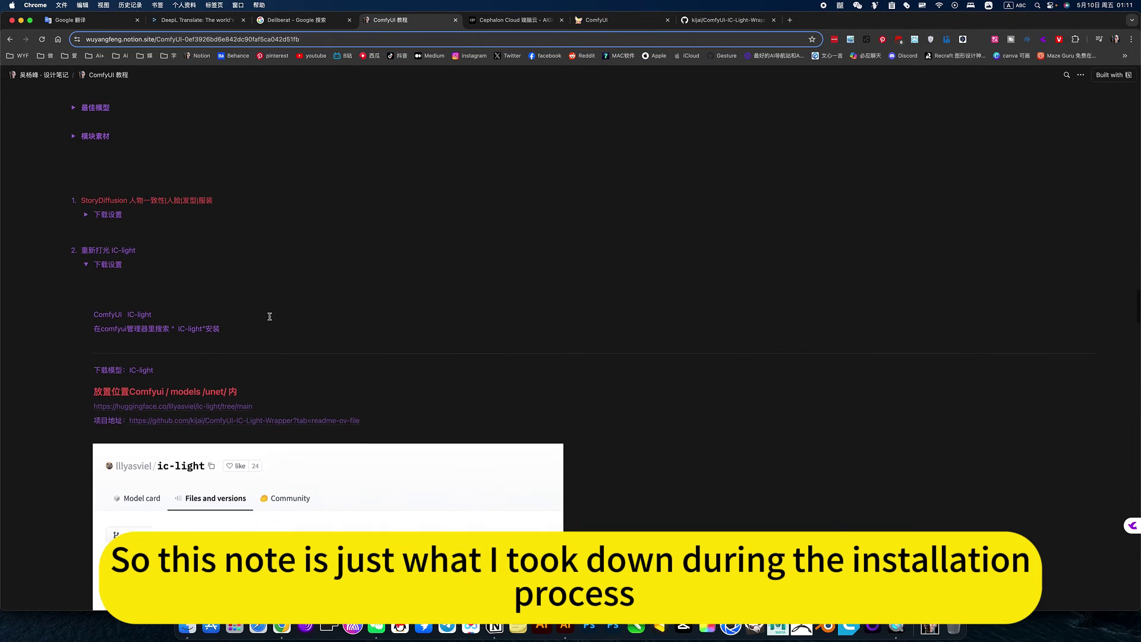
left_click(85, 266)
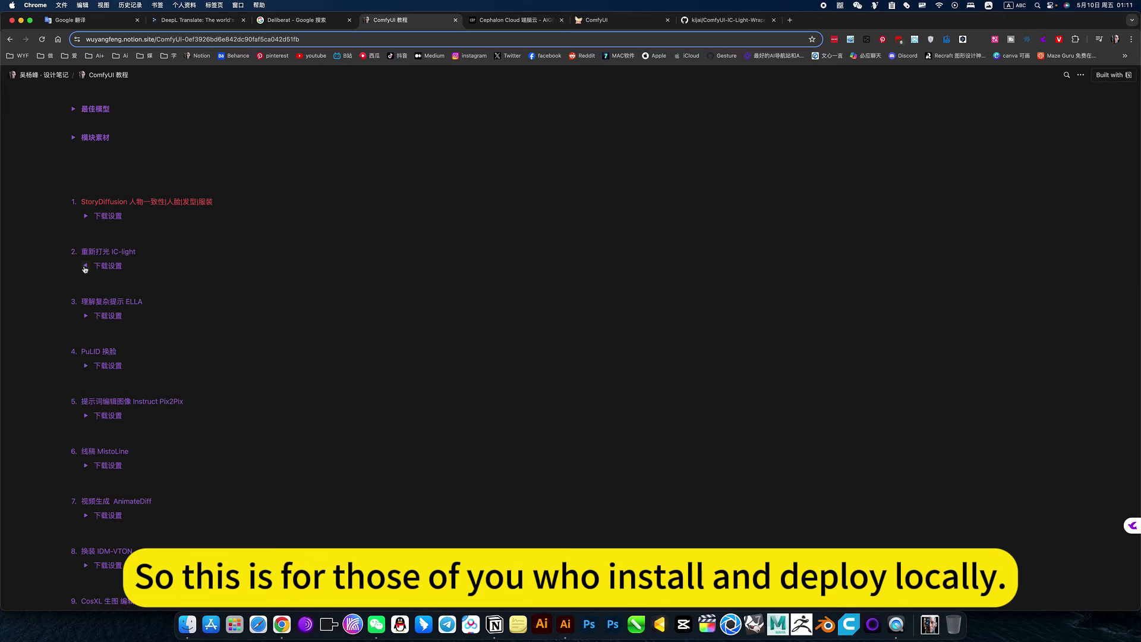
left_click(511, 19)
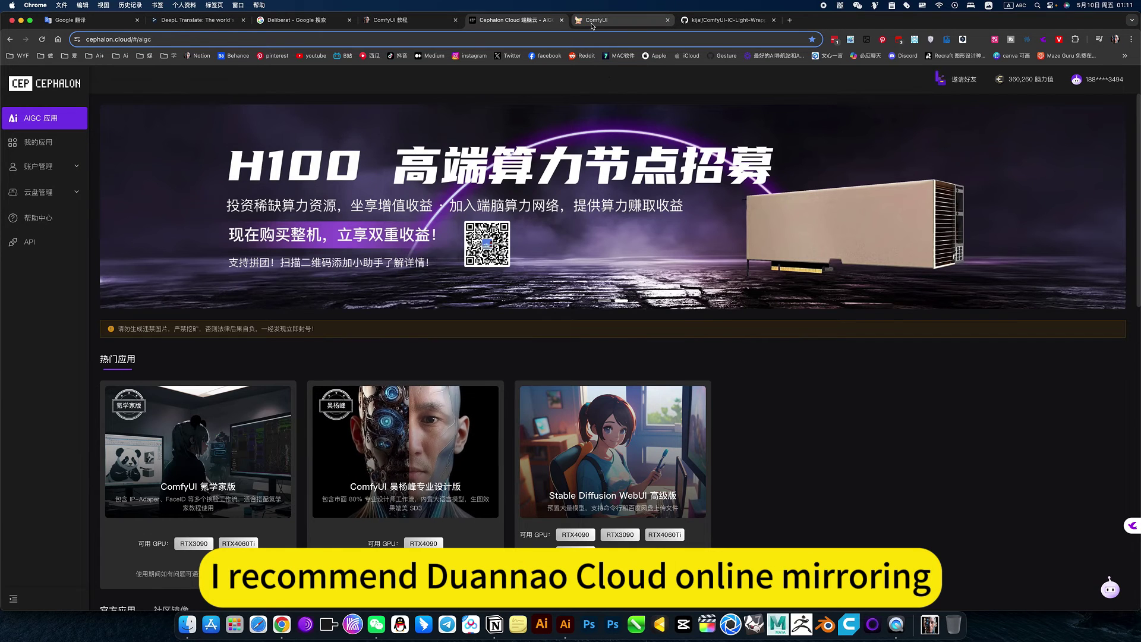
Step: Flip between the ComfyUI and Cephalon Cloud tabs, ending on the ComfyUI relighting workflow
key("ctrl+Tab")
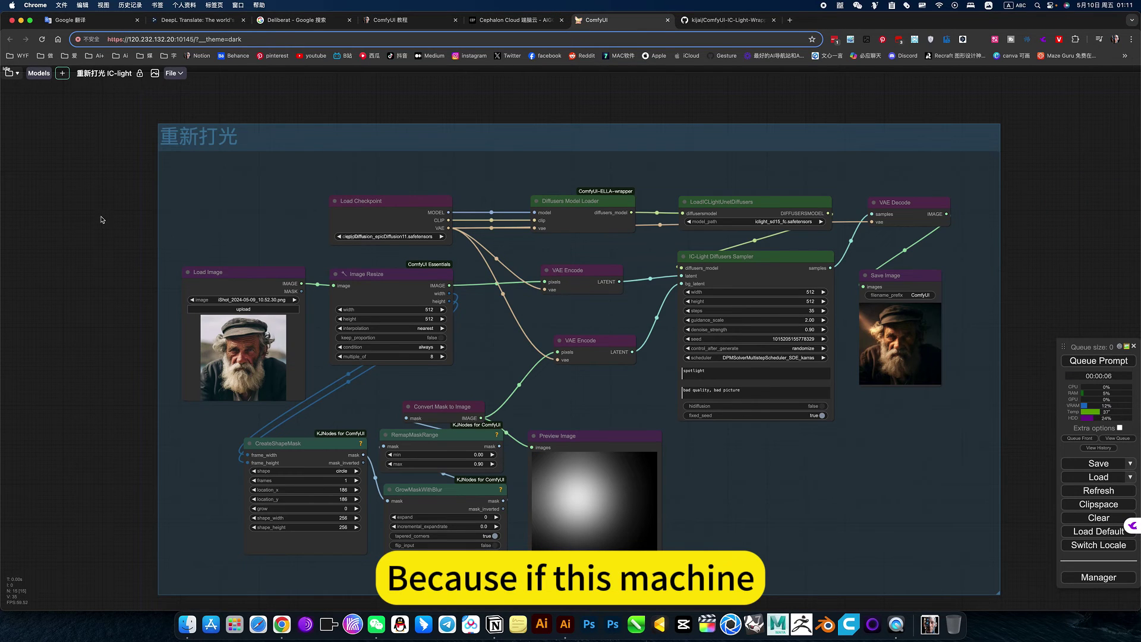
left_click(510, 19)
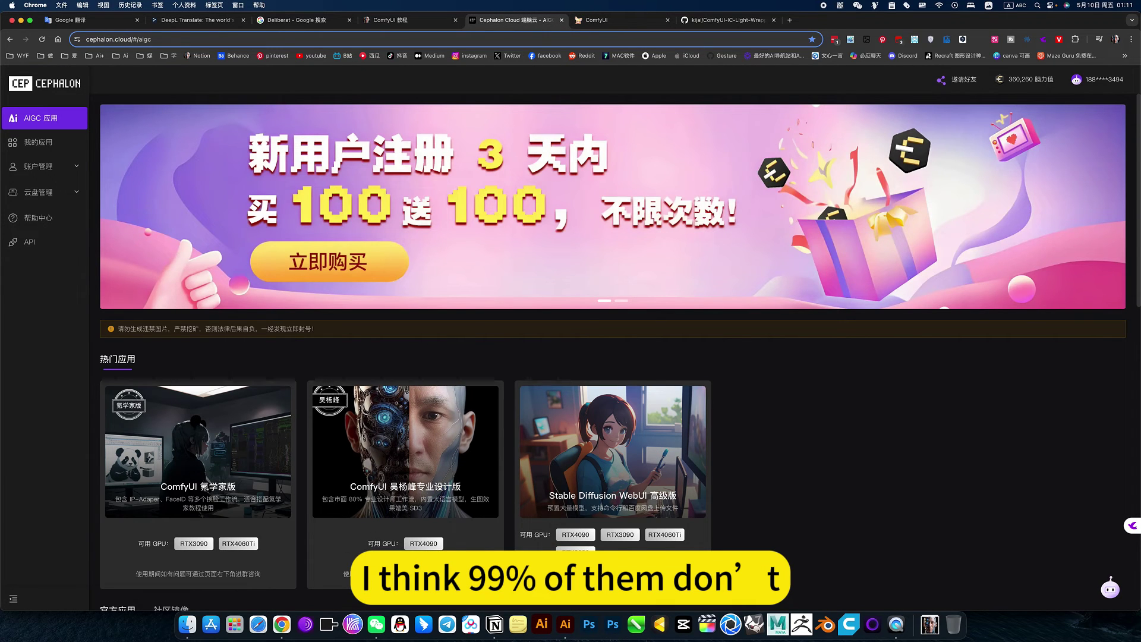
left_click(606, 21)
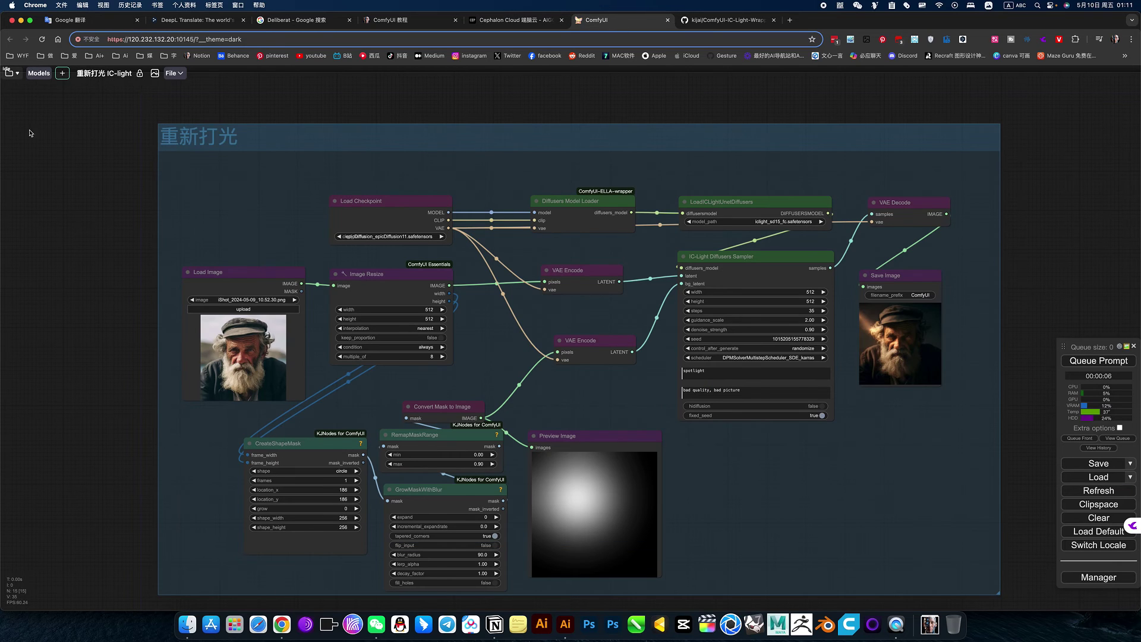
left_click(10, 72)
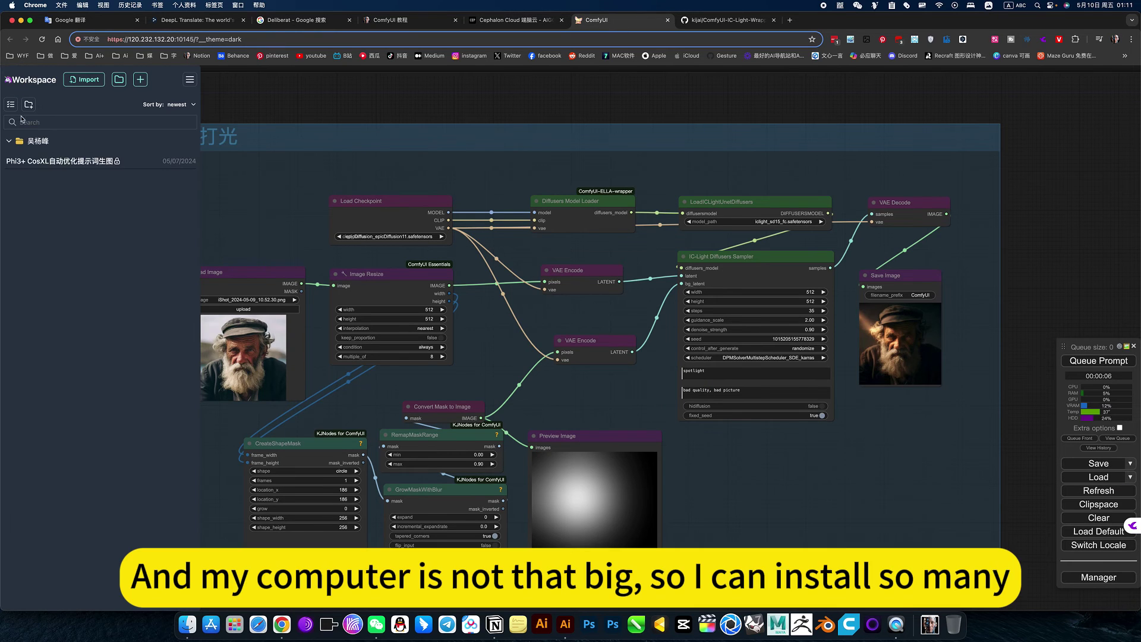
left_click(17, 147)
scroll(86, 515, "down", 10)
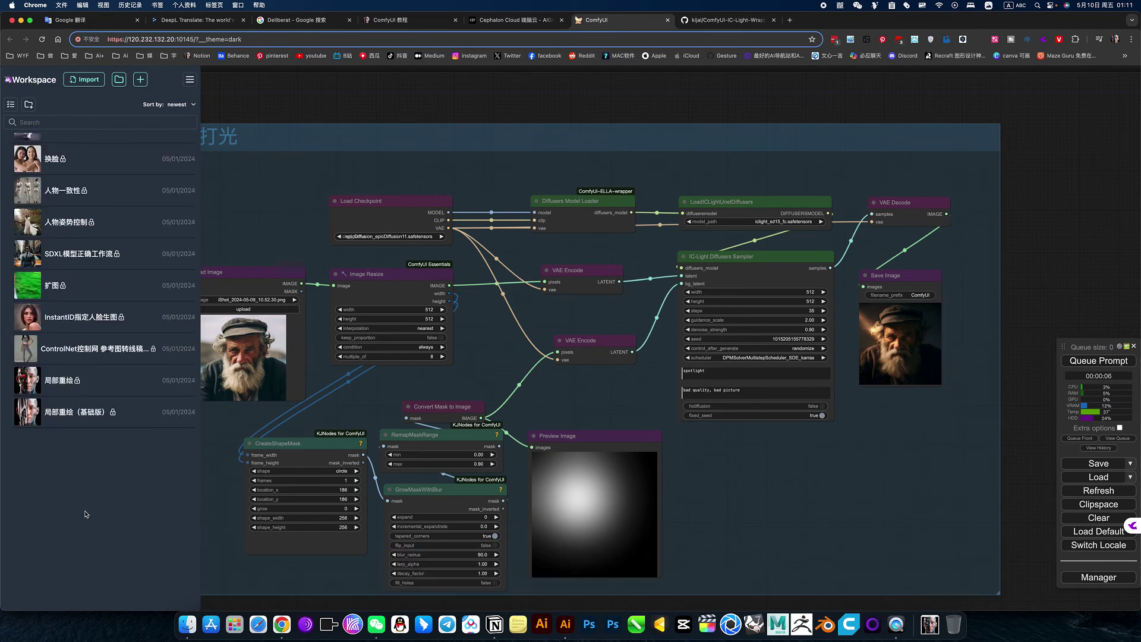
scroll(86, 515, "up", 10)
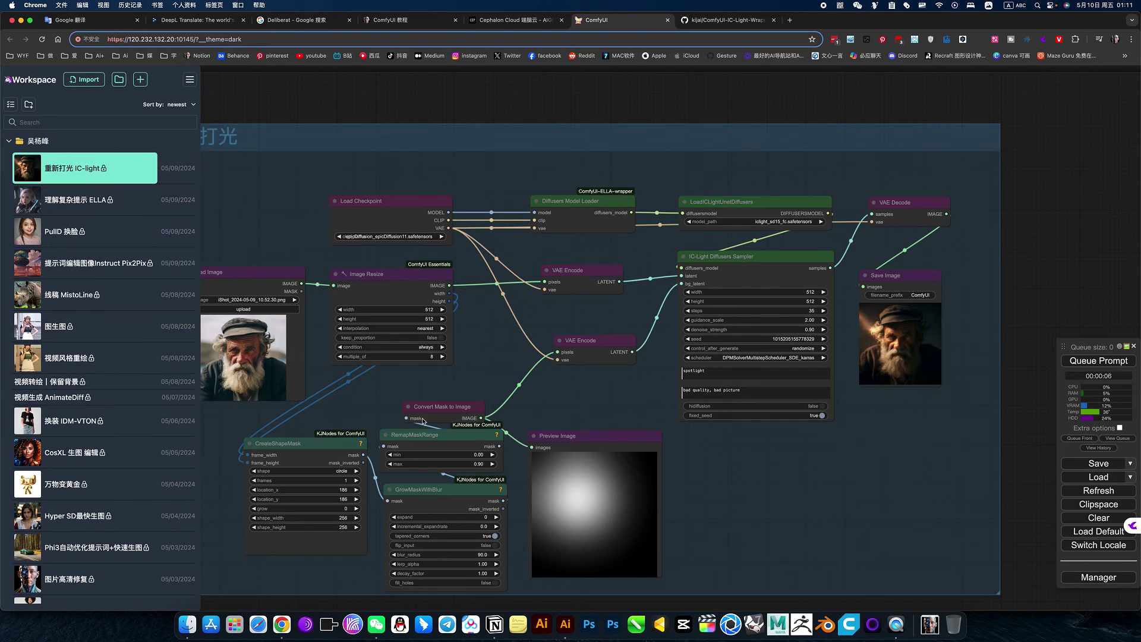
left_click(568, 489)
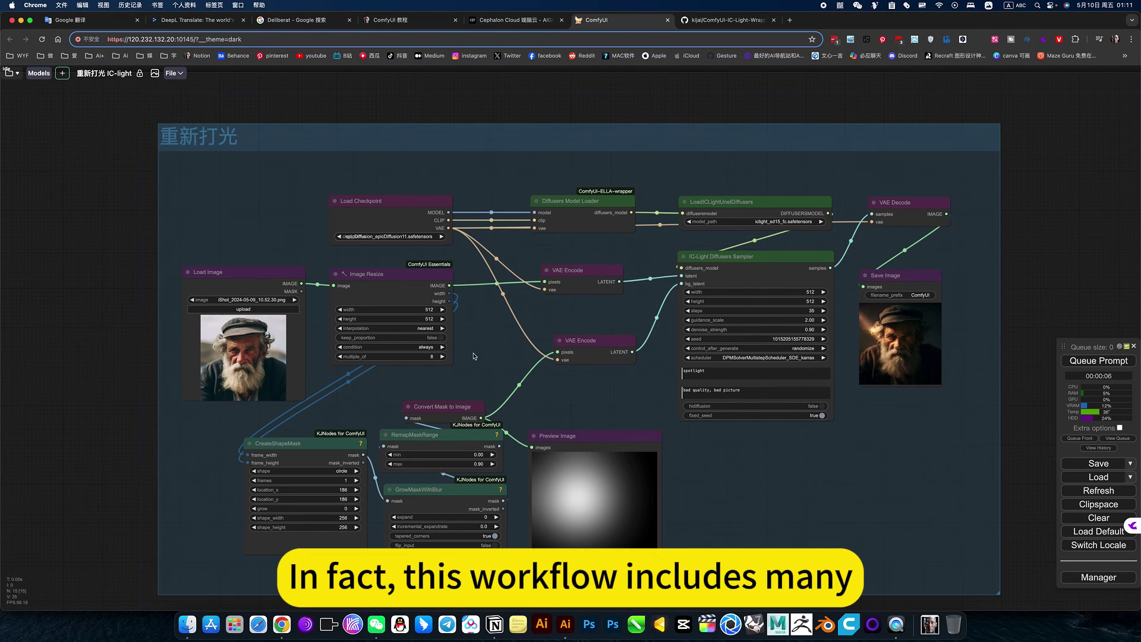
left_click(407, 236)
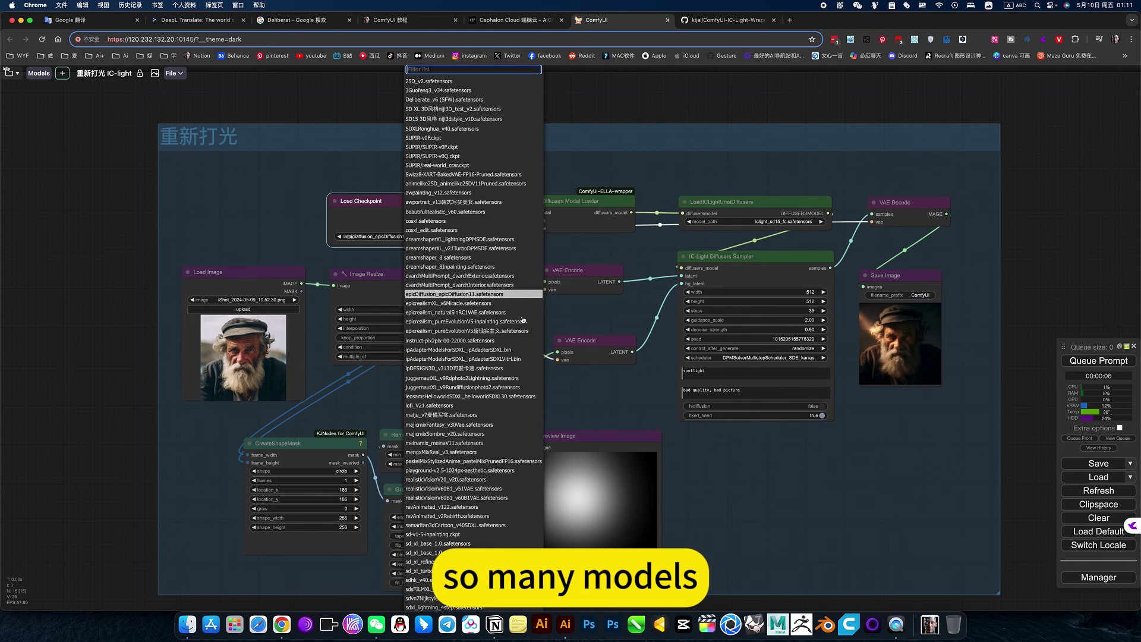
scroll(522, 321, "down", 2)
scroll(523, 321, "up", 5)
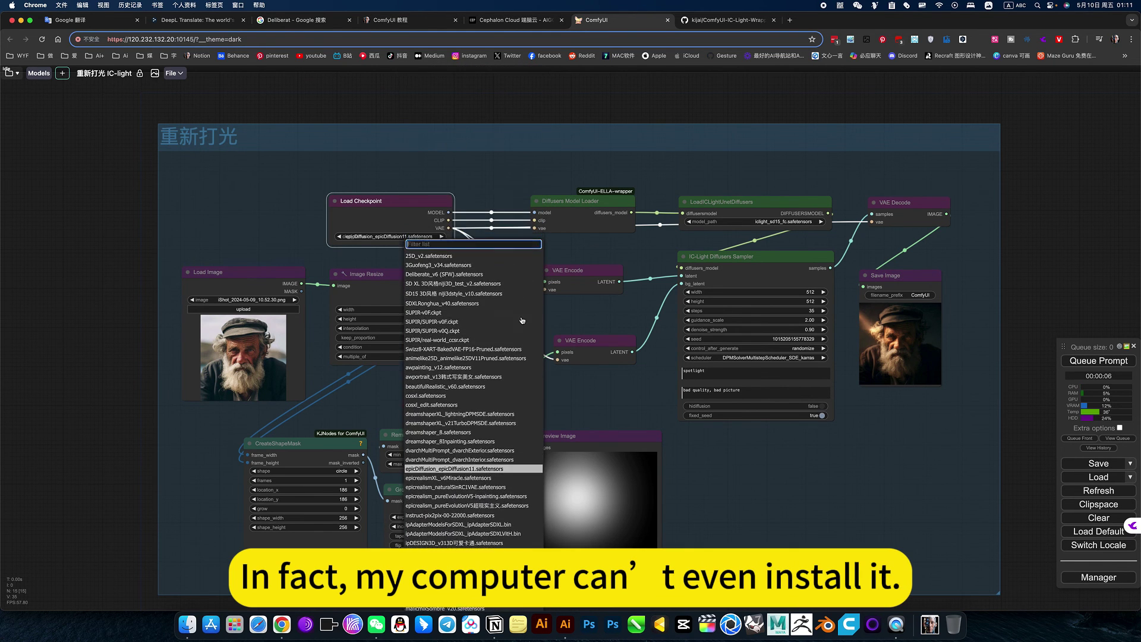
scroll(523, 321, "down", 1)
scroll(813, 466, "up", 3)
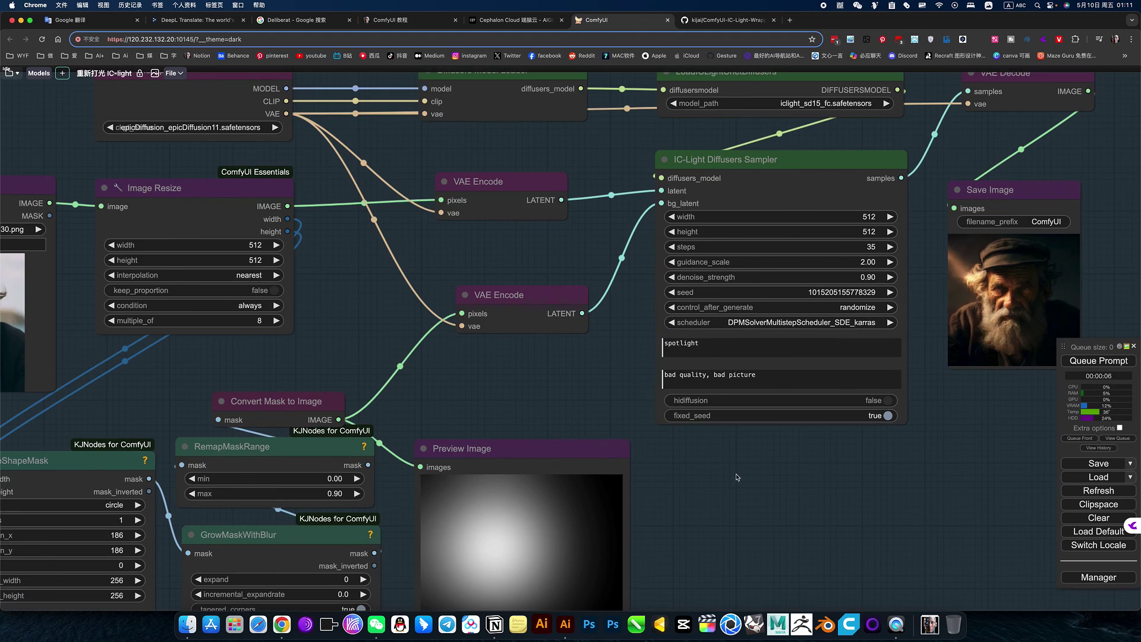
scroll(739, 479, "down", 2)
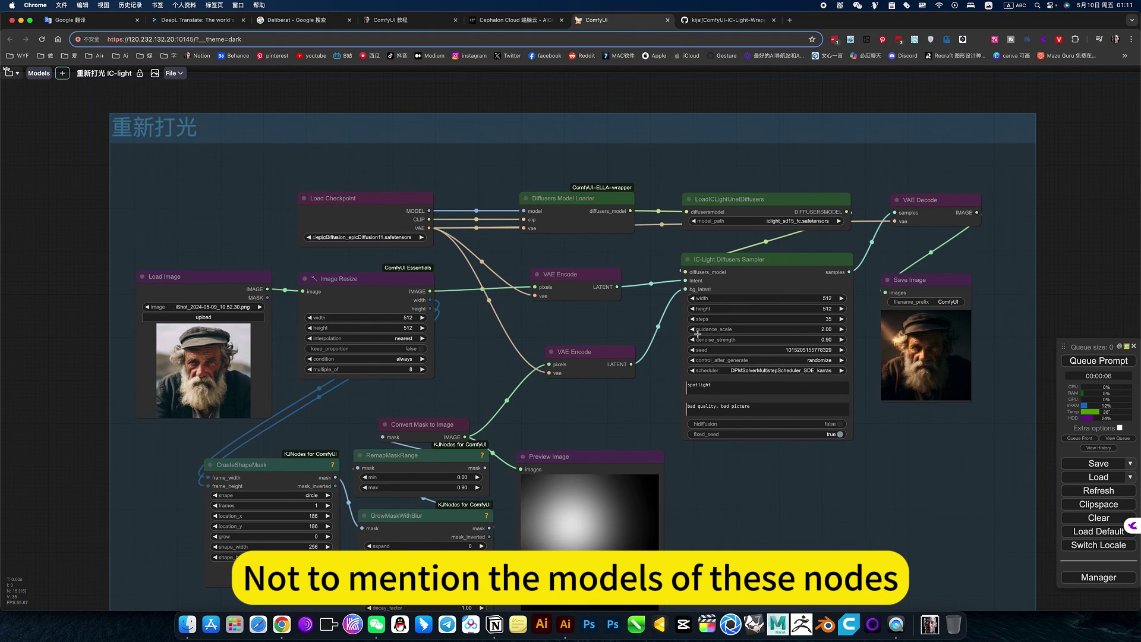
scroll(754, 484, "right", 2)
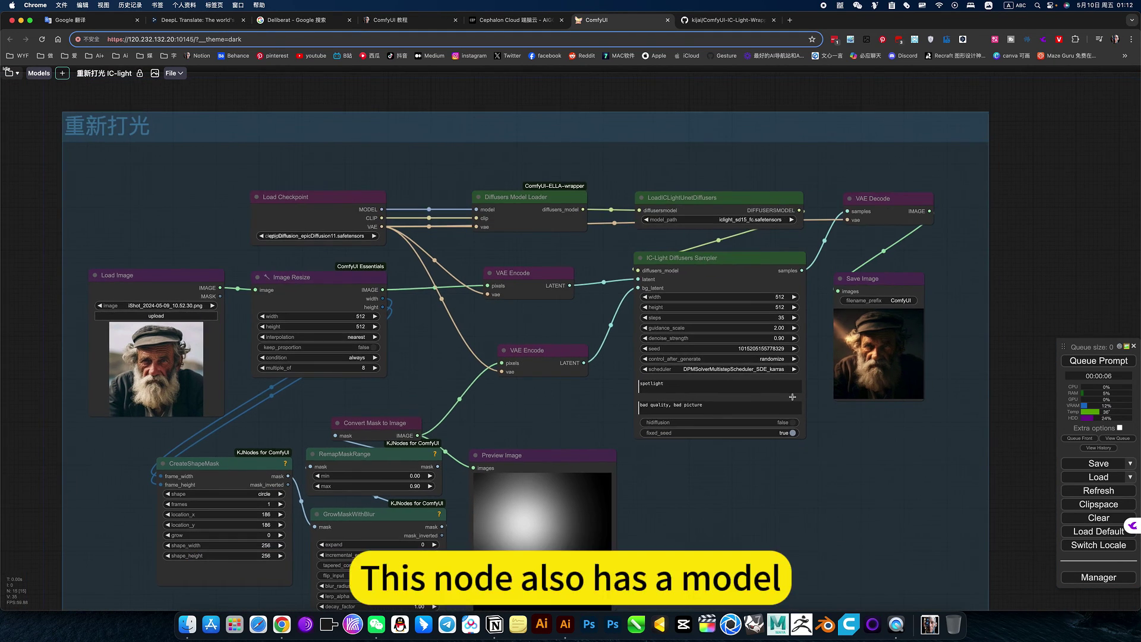
scroll(802, 319, "up", 5)
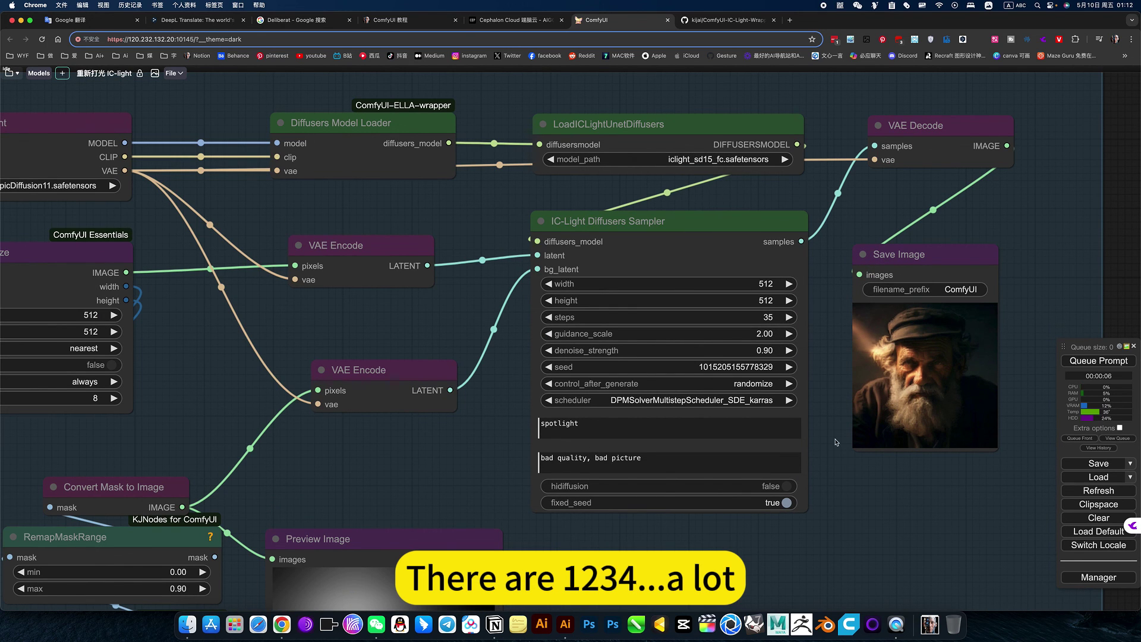
scroll(836, 442, "down", 5)
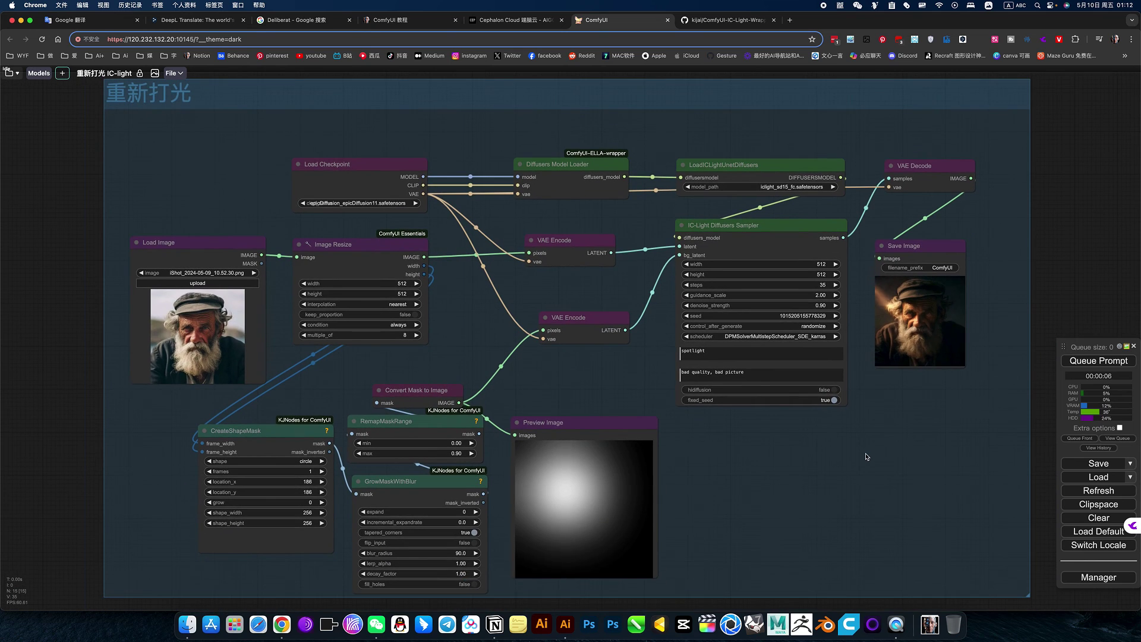